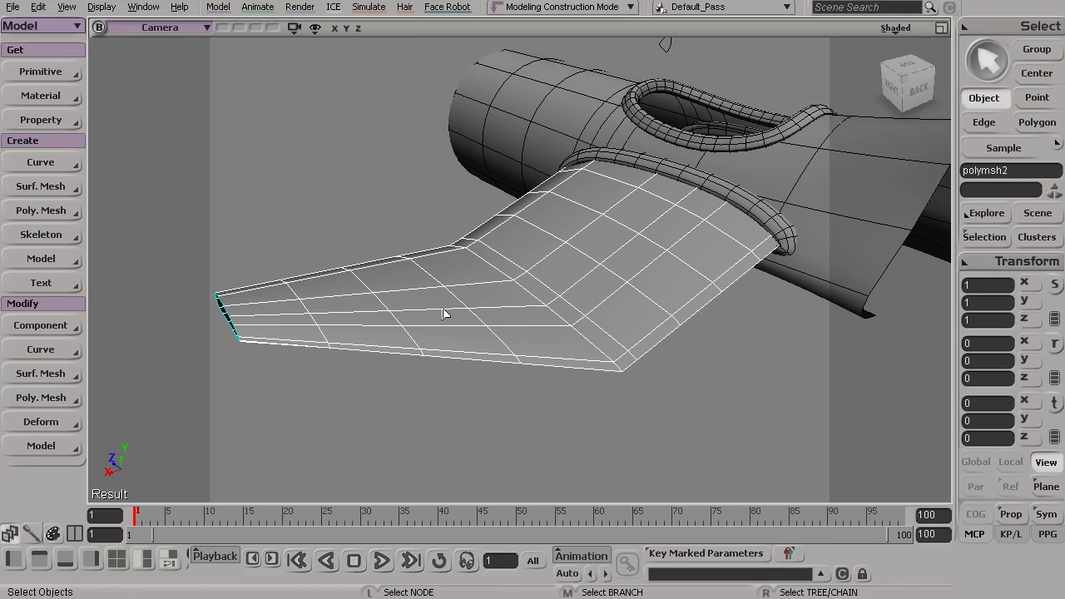
Step: Select the trailing-edge polygons on the upper side, underside and rear edge of the wing's inner section
{"action": "key", "text": "s"}
{"action": "left_click_drag", "start_coordinate": [436, 324], "coordinate": [533, 341]}
{"action": "key", "text": "space"}
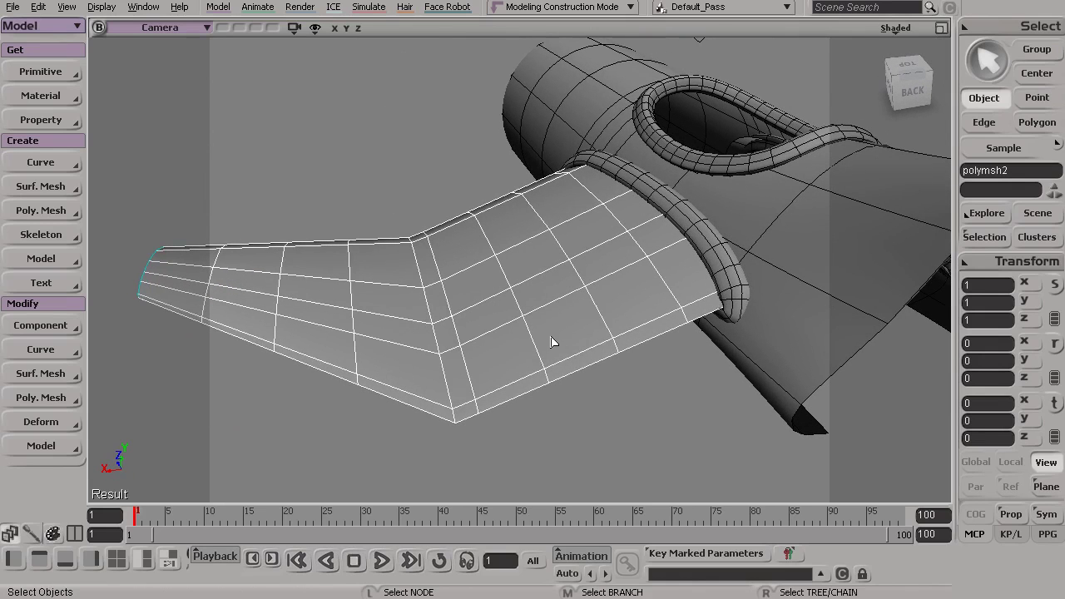
{"action": "key", "text": "u"}
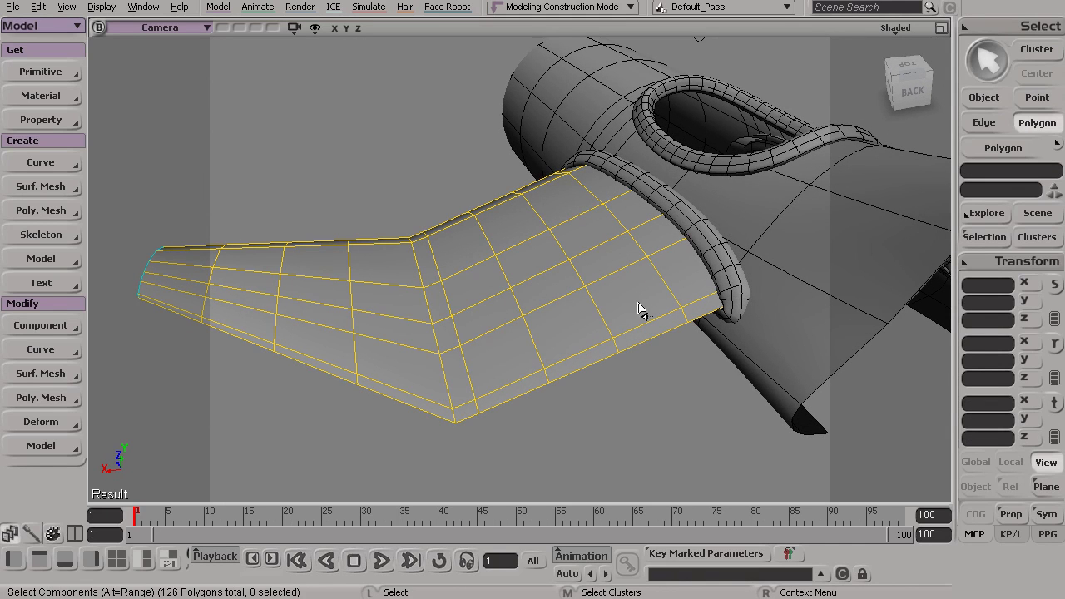
{"action": "key", "text": "s"}
{"action": "mouse_move", "coordinate": [608, 290]}
{"action": "left_mouse_down"}
{"action": "mouse_move", "coordinate": [573, 285]}
{"action": "mouse_move", "coordinate": [613, 309]}
{"action": "left_mouse_up"}
{"action": "left_click_drag", "start_coordinate": [566, 249], "coordinate": [470, 291]}
{"action": "mouse_move", "coordinate": [420, 328]}
{"action": "left_mouse_down"}
{"action": "mouse_move", "coordinate": [504, 340]}
{"action": "mouse_move", "coordinate": [578, 325]}
{"action": "mouse_move", "coordinate": [556, 350]}
{"action": "left_mouse_up"}
{"action": "mouse_move", "coordinate": [458, 387]}
{"action": "left_mouse_down"}
{"action": "mouse_move", "coordinate": [446, 394]}
{"action": "mouse_move", "coordinate": [471, 424]}
{"action": "mouse_move", "coordinate": [485, 333]}
{"action": "mouse_move", "coordinate": [465, 264]}
{"action": "mouse_move", "coordinate": [528, 394]}
{"action": "mouse_move", "coordinate": [554, 408]}
{"action": "mouse_move", "coordinate": [532, 323]}
{"action": "mouse_move", "coordinate": [651, 285]}
{"action": "left_mouse_up"}
{"action": "key", "text": "s"}
{"action": "mouse_move", "coordinate": [564, 312]}
{"action": "left_mouse_down"}
{"action": "mouse_move", "coordinate": [482, 344]}
{"action": "mouse_move", "coordinate": [507, 316]}
{"action": "left_mouse_up"}
{"action": "key", "text": "s"}
{"action": "mouse_move", "coordinate": [606, 275]}
{"action": "left_mouse_down"}
{"action": "mouse_move", "coordinate": [470, 301]}
{"action": "mouse_move", "coordinate": [491, 333]}
{"action": "mouse_move", "coordinate": [494, 235]}
{"action": "mouse_move", "coordinate": [373, 216]}
{"action": "mouse_move", "coordinate": [531, 407]}
{"action": "mouse_move", "coordinate": [580, 449]}
{"action": "mouse_move", "coordinate": [637, 441]}
{"action": "mouse_move", "coordinate": [557, 430]}
{"action": "mouse_move", "coordinate": [533, 401]}
{"action": "left_mouse_up"}
{"action": "key", "text": "s"}
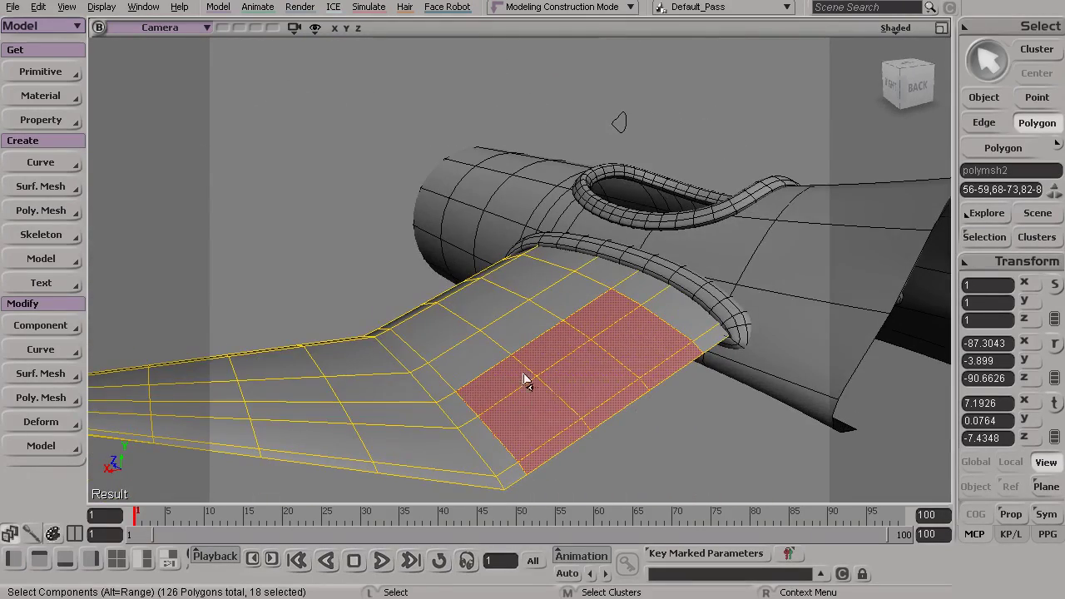
Step: Extract the selected inner trailing-edge polygons into a separate mesh with Extract Polygons (delete)
{"action": "key", "text": "s"}
{"action": "left_click_drag", "start_coordinate": [605, 430], "coordinate": [573, 283]}
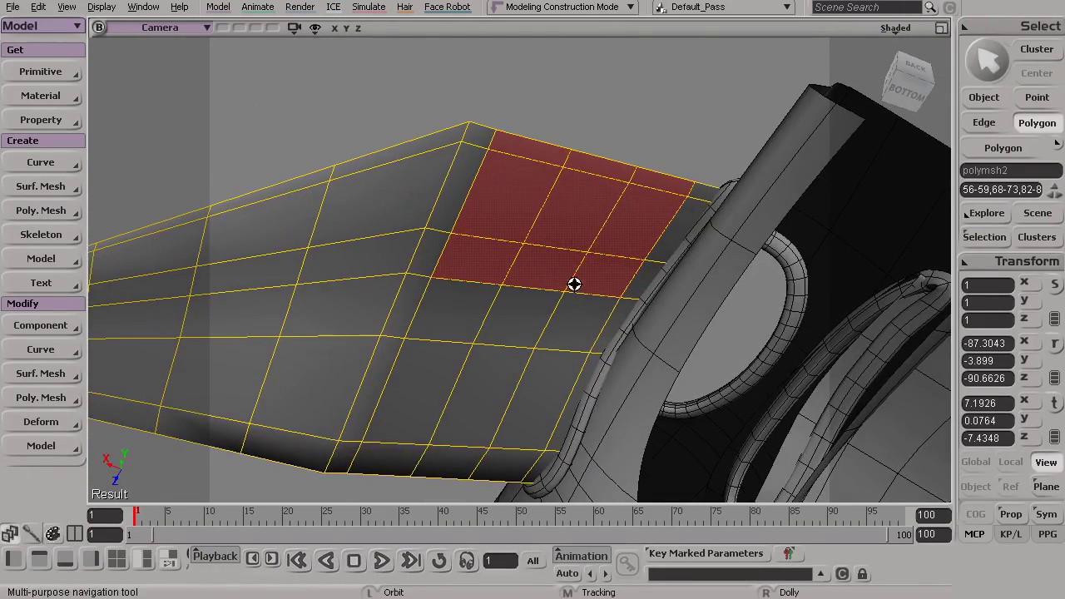
{"action": "key", "text": "s"}
{"action": "left_click_drag", "start_coordinate": [560, 246], "coordinate": [532, 340]}
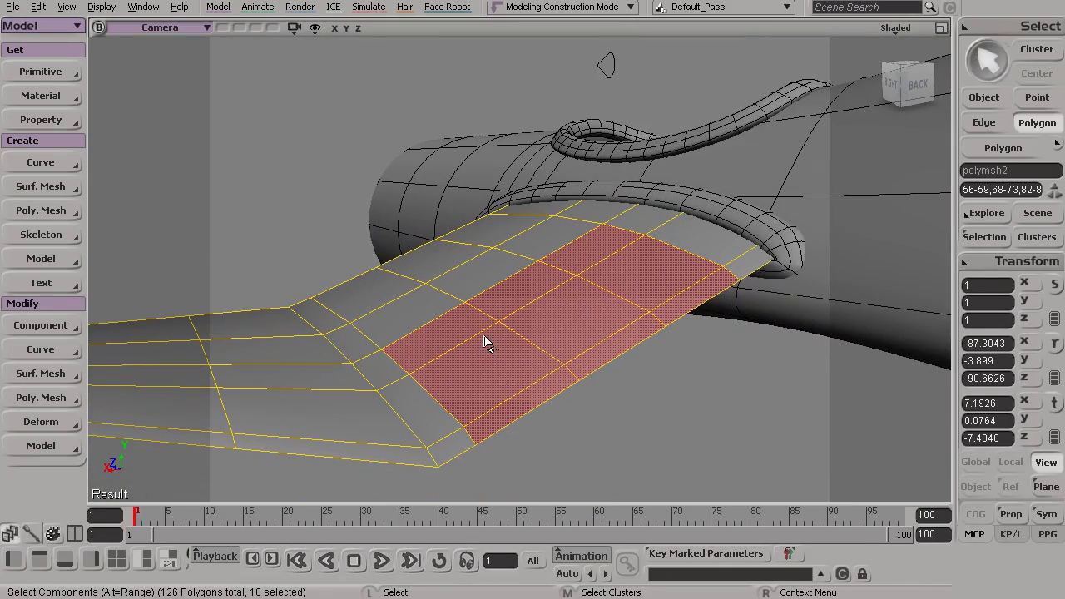
{"action": "left_click", "coordinate": [41, 211]}
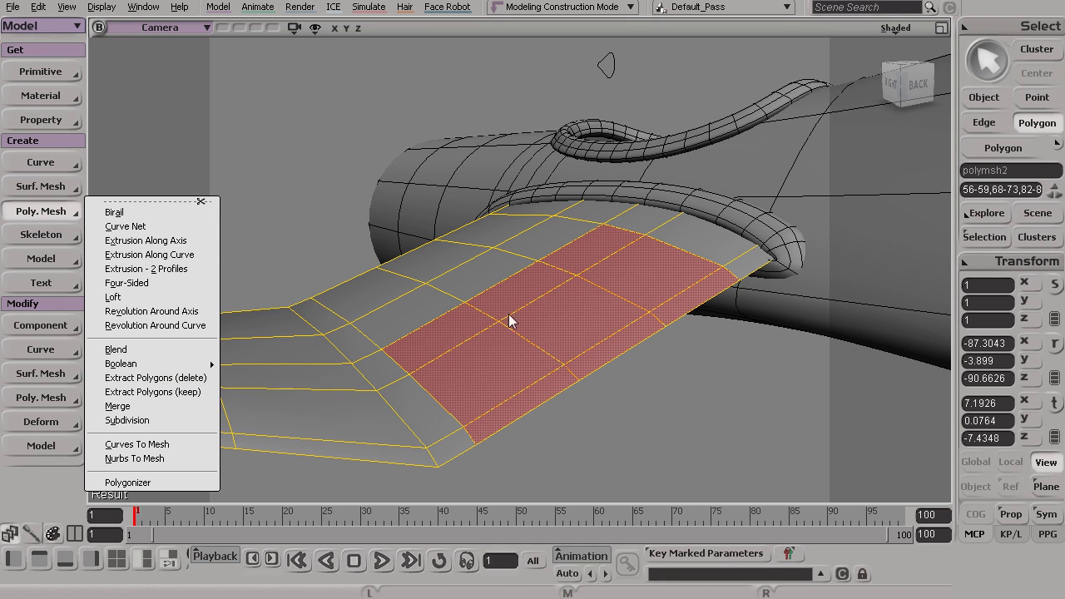
{"action": "left_click", "coordinate": [147, 379]}
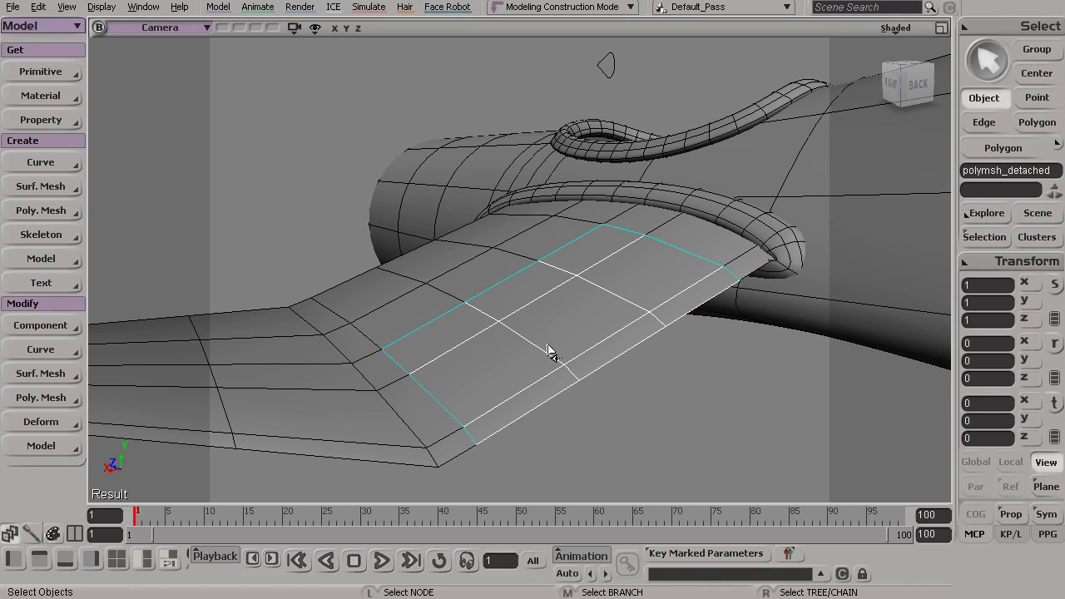
Step: Try moving the detached inner flap about 4.7 units backward along Z, and undo the move
{"action": "key", "text": "v"}
{"action": "right_click_drag", "start_coordinate": [552, 240], "coordinate": [391, 223]}
{"action": "left_click_drag", "start_coordinate": [391, 223], "coordinate": [408, 249]}
{"action": "key", "text": "s"}
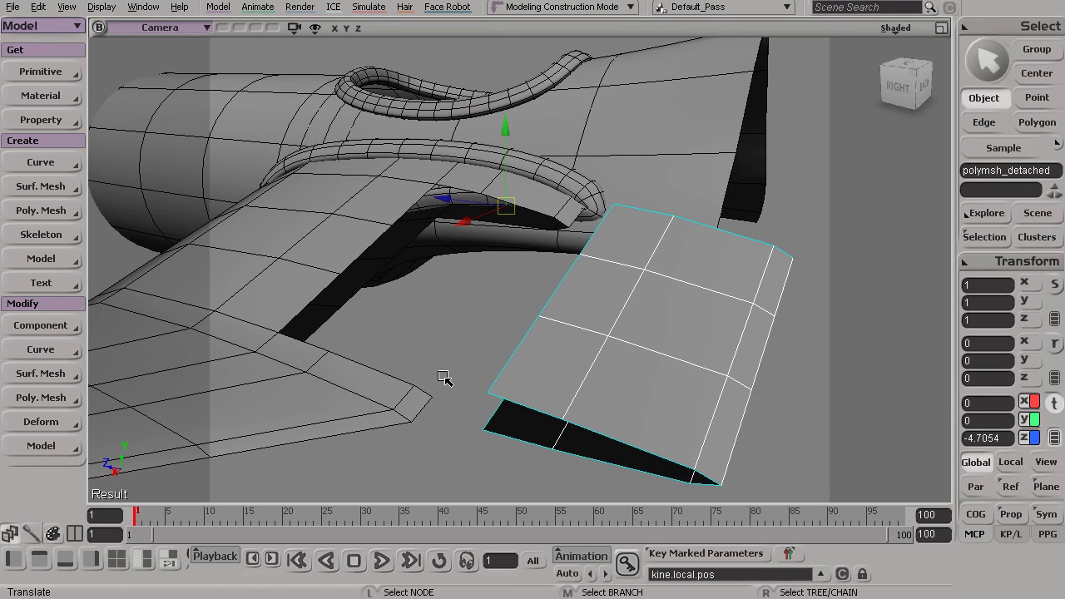
{"action": "key", "text": "ctrl+z"}
{"action": "key", "text": "s"}
{"action": "left_click_drag", "start_coordinate": [409, 361], "coordinate": [267, 314]}
{"action": "left_click_drag", "start_coordinate": [381, 181], "coordinate": [435, 252]}
{"action": "key", "text": "s"}
{"action": "key", "text": "s"}
{"action": "key", "text": "ctrl+z"}
Step: Select four upper polygons near the trailing edge of the wing's outer section
{"action": "left_click", "coordinate": [458, 311]}
{"action": "left_click_drag", "start_coordinate": [458, 311], "coordinate": [428, 361]}
{"action": "key", "text": "space"}
{"action": "key", "text": "y"}
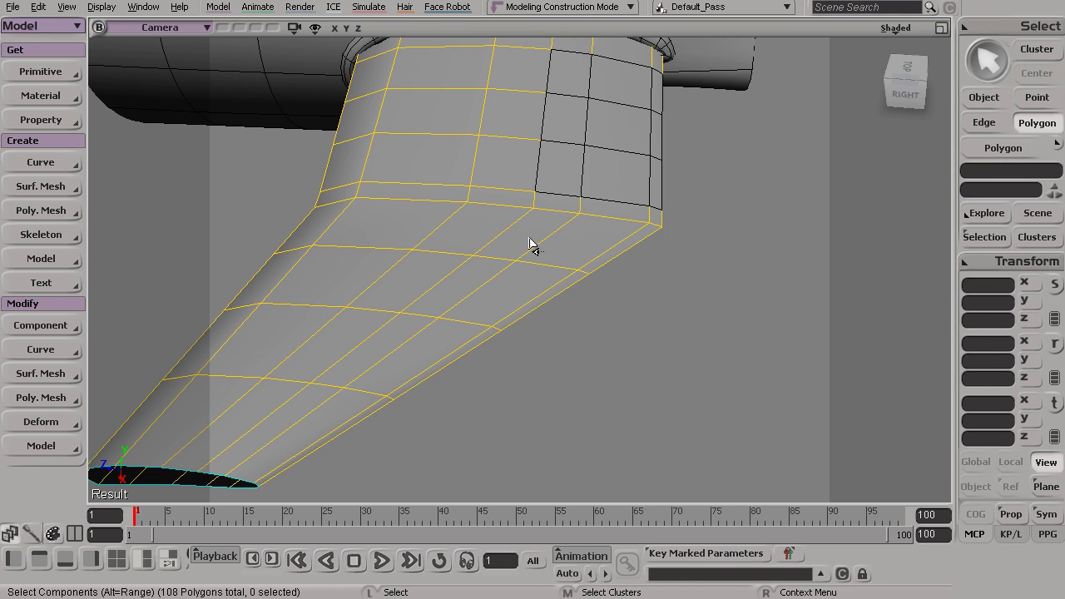
{"action": "mouse_move", "coordinate": [536, 241]}
{"action": "left_mouse_down"}
{"action": "mouse_move", "coordinate": [546, 245]}
{"action": "mouse_move", "coordinate": [527, 263]}
{"action": "mouse_move", "coordinate": [416, 333]}
{"action": "mouse_move", "coordinate": [418, 366]}
{"action": "left_mouse_up"}
{"action": "key", "text": "s"}
{"action": "mouse_move", "coordinate": [417, 366]}
{"action": "left_mouse_down"}
{"action": "mouse_move", "coordinate": [519, 361]}
{"action": "mouse_move", "coordinate": [443, 365]}
{"action": "mouse_move", "coordinate": [447, 316]}
{"action": "left_mouse_up"}
{"action": "mouse_move", "coordinate": [426, 278]}
{"action": "left_mouse_down"}
{"action": "mouse_move", "coordinate": [347, 276]}
{"action": "mouse_move", "coordinate": [291, 305]}
{"action": "mouse_move", "coordinate": [568, 273]}
{"action": "mouse_move", "coordinate": [518, 299]}
{"action": "mouse_move", "coordinate": [542, 316]}
{"action": "left_mouse_up"}
{"action": "key", "text": "s"}
{"action": "mouse_move", "coordinate": [488, 151]}
{"action": "left_mouse_down"}
{"action": "mouse_move", "coordinate": [406, 266]}
{"action": "mouse_move", "coordinate": [366, 350]}
{"action": "left_mouse_up"}
{"action": "key", "text": "s"}
{"action": "mouse_move", "coordinate": [491, 368]}
{"action": "left_mouse_down"}
{"action": "mouse_move", "coordinate": [470, 311]}
{"action": "mouse_move", "coordinate": [513, 272]}
{"action": "left_mouse_up"}
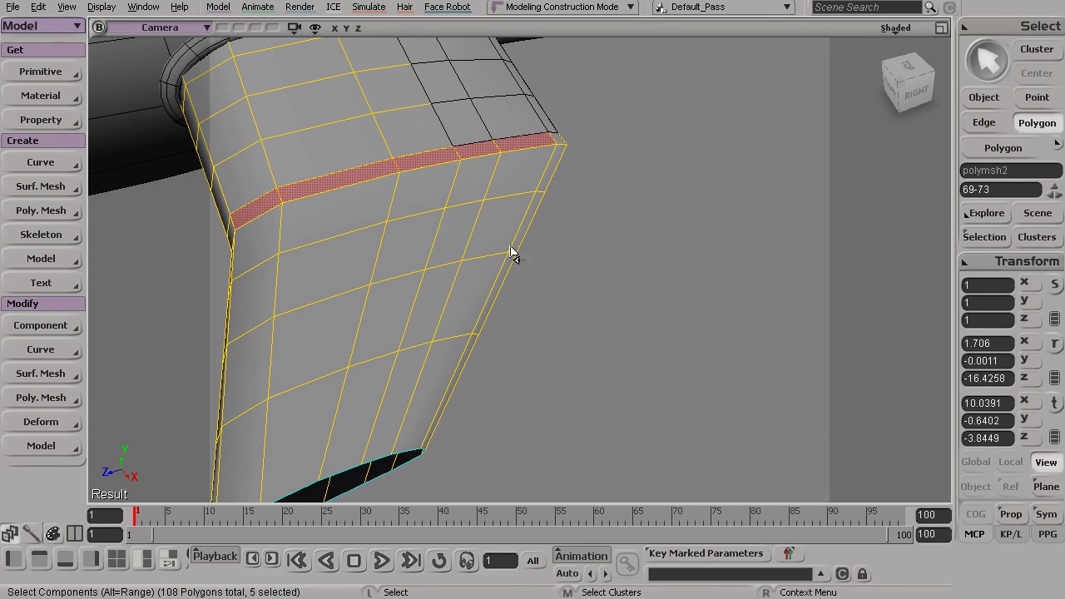
{"action": "mouse_move", "coordinate": [450, 235]}
{"action": "left_mouse_down"}
{"action": "mouse_move", "coordinate": [485, 228]}
{"action": "mouse_move", "coordinate": [466, 240]}
{"action": "mouse_move", "coordinate": [454, 294]}
{"action": "mouse_move", "coordinate": [463, 291]}
{"action": "left_mouse_up"}
{"action": "key", "text": "s"}
{"action": "mouse_move", "coordinate": [463, 291]}
{"action": "left_mouse_down"}
{"action": "mouse_move", "coordinate": [424, 266]}
{"action": "mouse_move", "coordinate": [451, 268]}
{"action": "mouse_move", "coordinate": [474, 244]}
{"action": "left_mouse_up"}
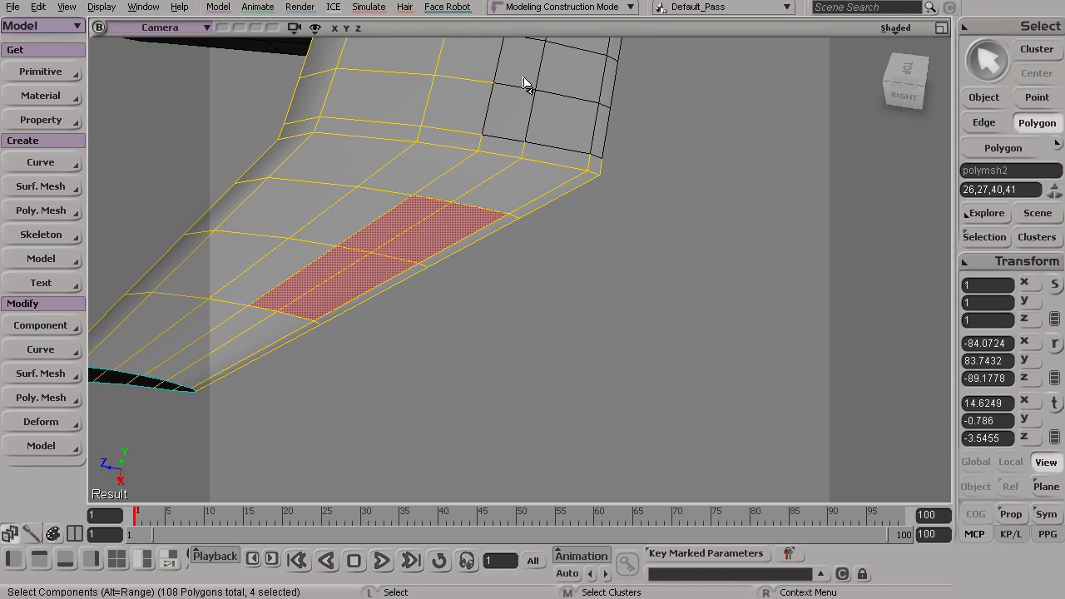
Step: Extend the outer-section polygon selection toward the open wing tip
{"action": "key", "text": "s"}
{"action": "left_click_drag", "start_coordinate": [350, 268], "coordinate": [566, 270]}
{"action": "left_click", "coordinate": [572, 305], "text": "shift"}
{"action": "key", "text": "s"}
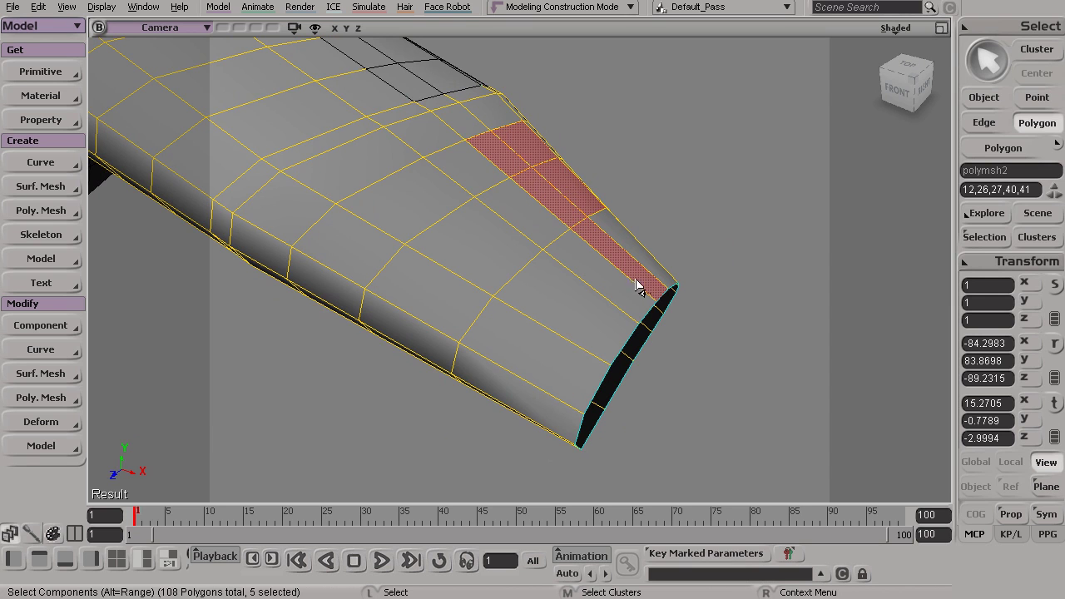
{"action": "key", "text": "s"}
{"action": "left_click_drag", "start_coordinate": [608, 289], "coordinate": [543, 316]}
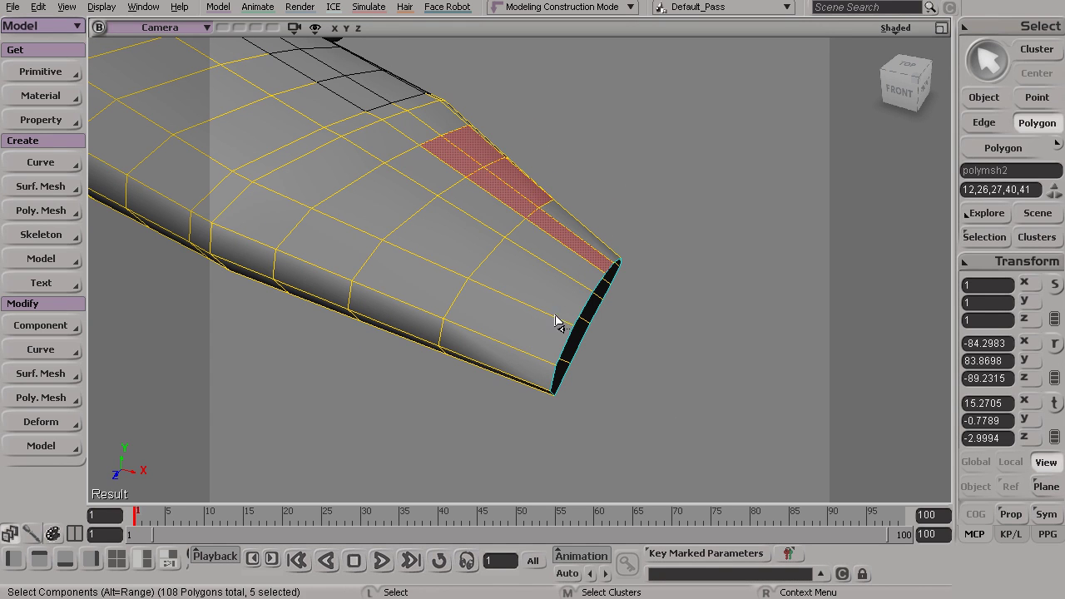
Step: Add an edge loop around the outer wing section close to its tip with the Split Edge Tool
{"action": "key", "text": "space"}
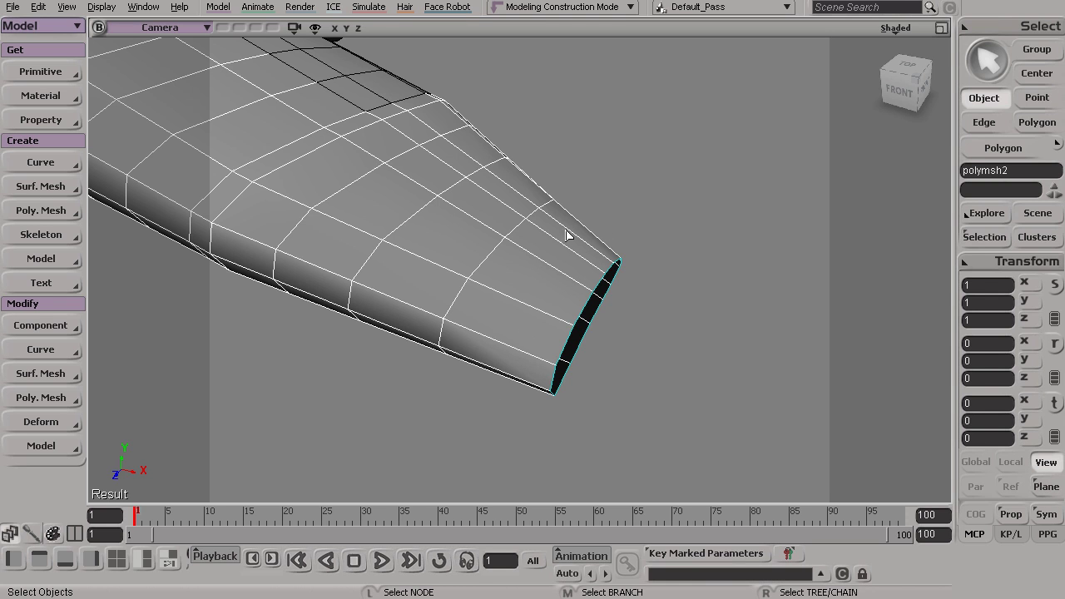
{"action": "left_click", "coordinate": [1056, 143]}
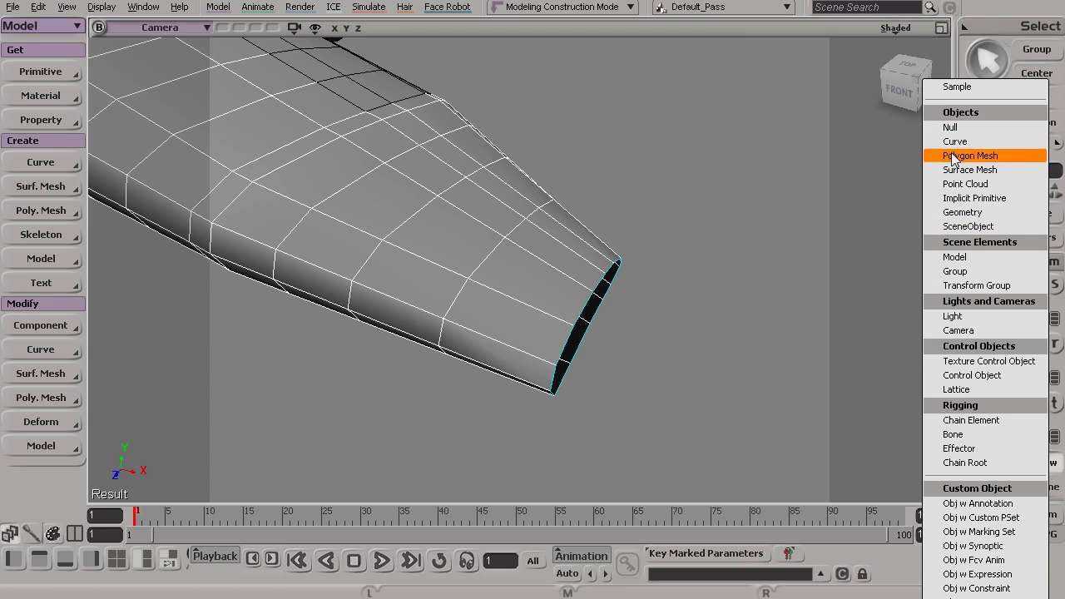
{"action": "key", "text": "s"}
{"action": "left_click_drag", "start_coordinate": [573, 274], "coordinate": [551, 301]}
{"action": "key", "text": "s"}
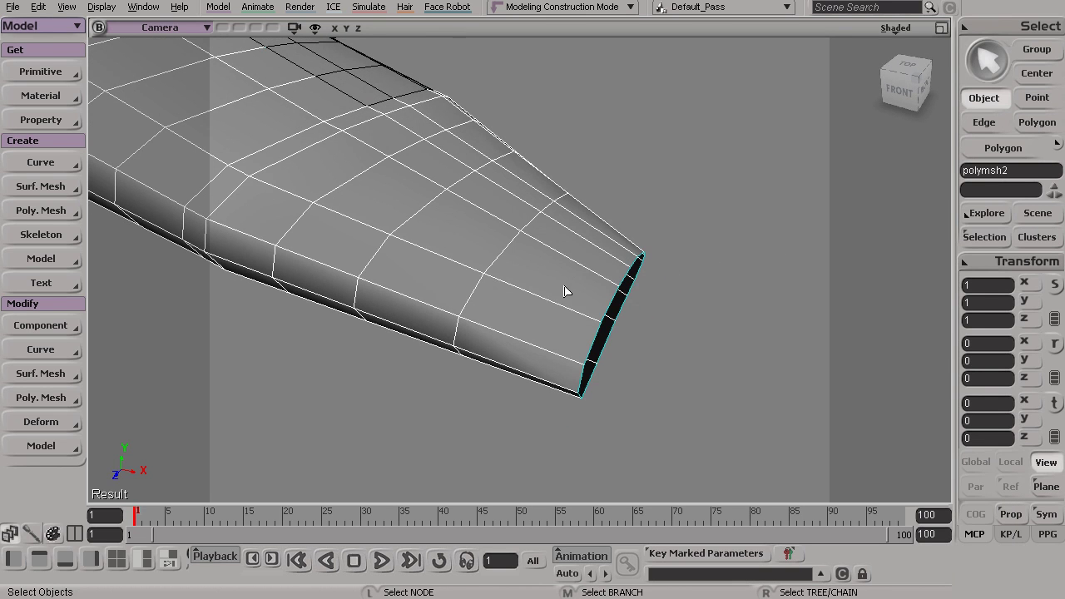
{"action": "left_click", "coordinate": [44, 396]}
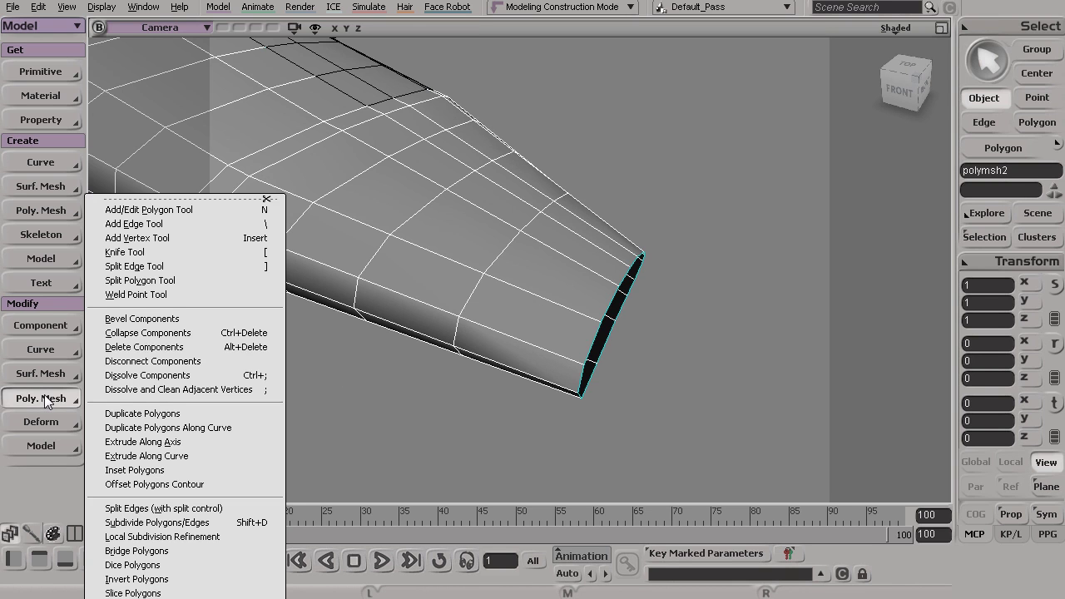
{"action": "left_click", "coordinate": [171, 267]}
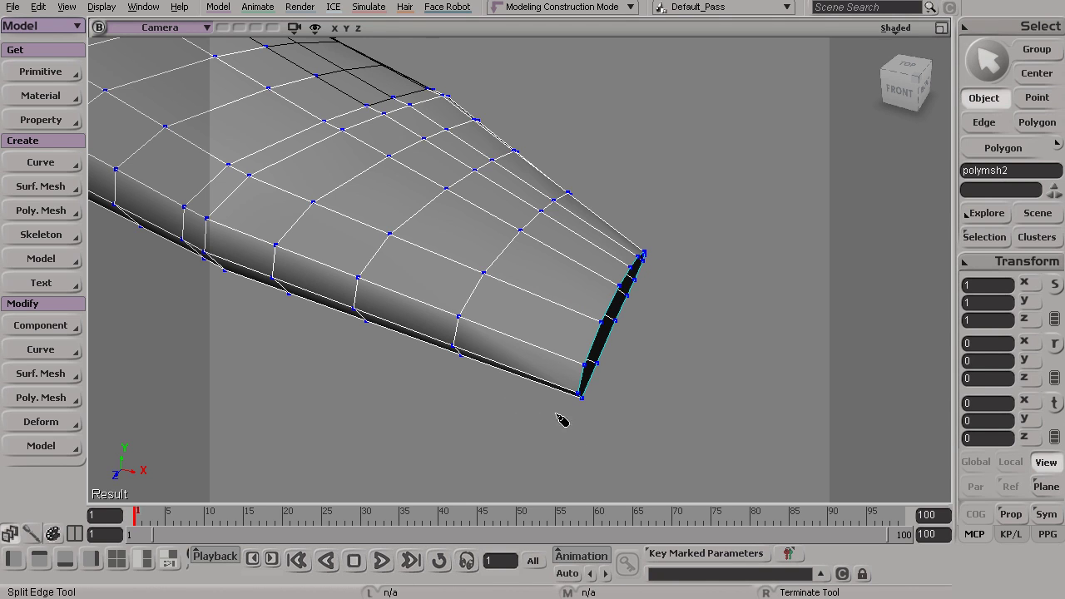
{"action": "left_click", "coordinate": [548, 301]}
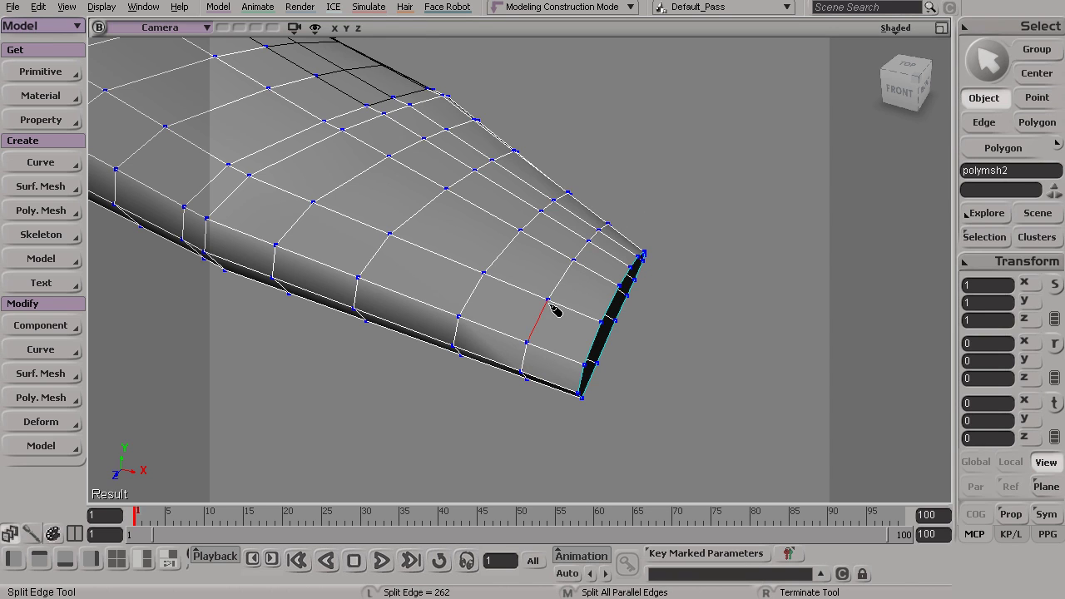
{"action": "key", "text": "ctrl+z"}
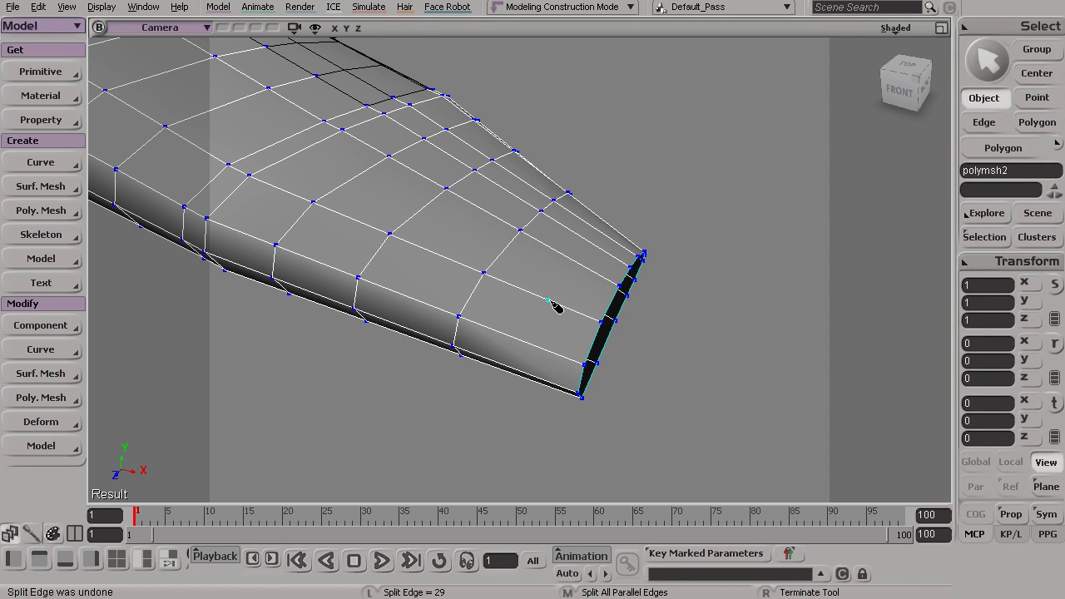
{"action": "left_click", "coordinate": [564, 311]}
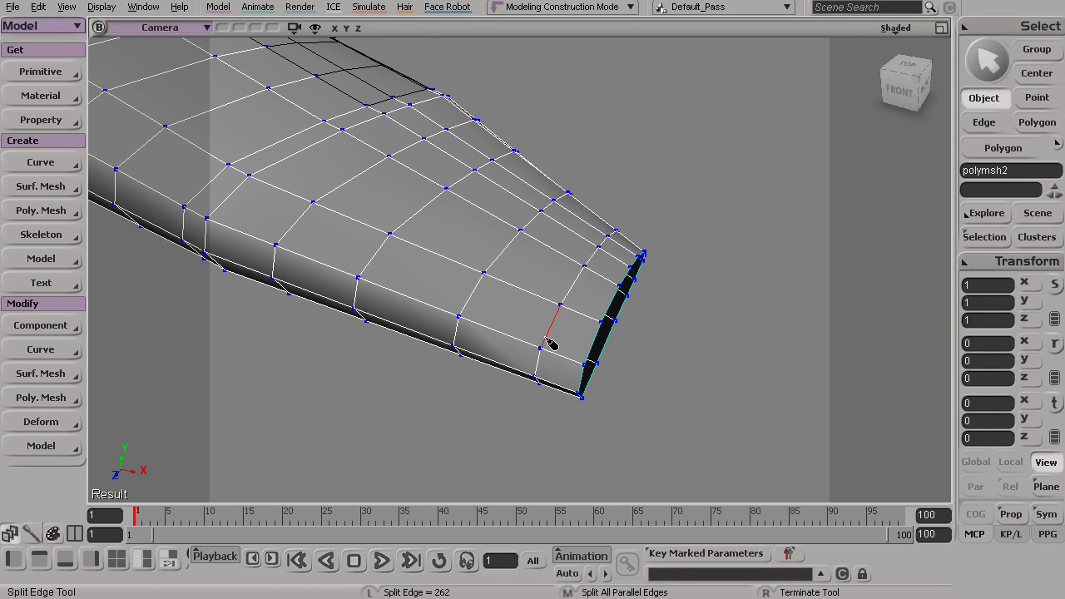
{"action": "key", "text": "s"}
{"action": "left_click_drag", "start_coordinate": [642, 226], "coordinate": [650, 293]}
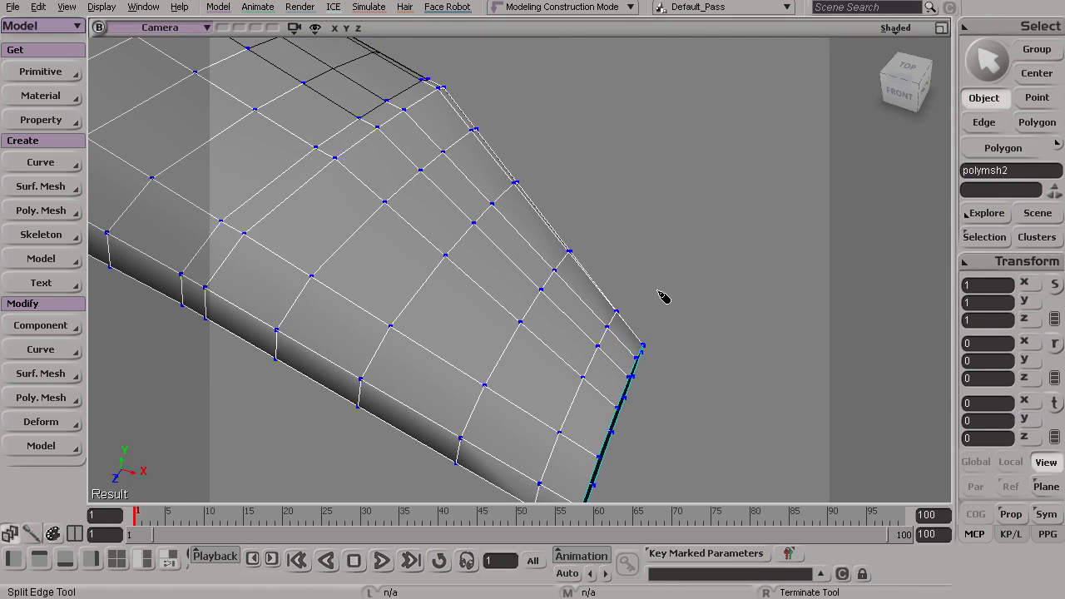
{"action": "key", "text": "space"}
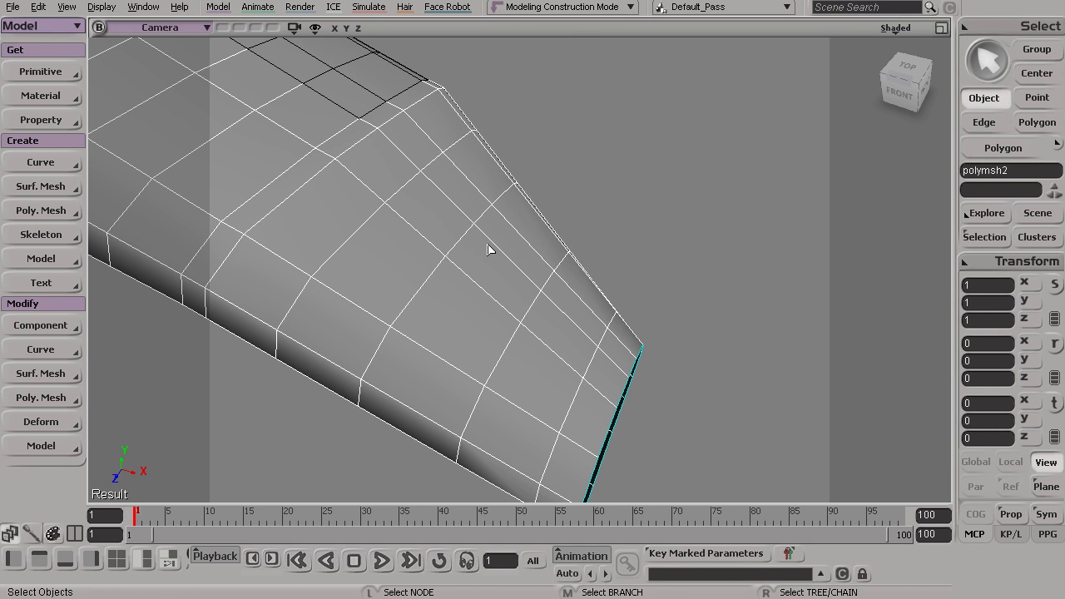
Step: Adjust the outer flap's polygon selection to end at the new tip edge loop and include the narrow trailing-edge strip
{"action": "key", "text": "u"}
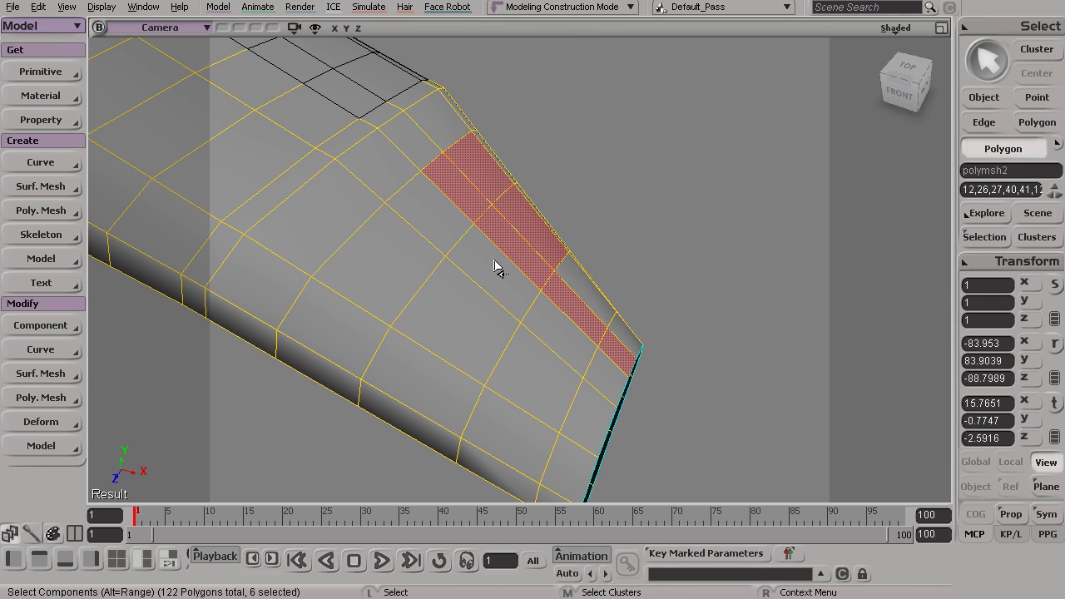
{"action": "key", "text": "s"}
{"action": "left_click_drag", "start_coordinate": [521, 269], "coordinate": [449, 226]}
{"action": "mouse_move", "coordinate": [488, 183]}
{"action": "left_mouse_down"}
{"action": "mouse_move", "coordinate": [521, 162]}
{"action": "mouse_move", "coordinate": [530, 192]}
{"action": "mouse_move", "coordinate": [473, 244]}
{"action": "mouse_move", "coordinate": [447, 332]}
{"action": "mouse_move", "coordinate": [480, 332]}
{"action": "left_mouse_up"}
{"action": "key", "text": "s"}
{"action": "mouse_move", "coordinate": [480, 333]}
{"action": "right_mouse_down"}
{"action": "mouse_move", "coordinate": [485, 340]}
{"action": "mouse_move", "coordinate": [456, 231]}
{"action": "mouse_move", "coordinate": [462, 324]}
{"action": "right_mouse_up"}
{"action": "left_click", "coordinate": [427, 337], "text": "shift"}
{"action": "left_click", "coordinate": [475, 299], "text": "shift"}
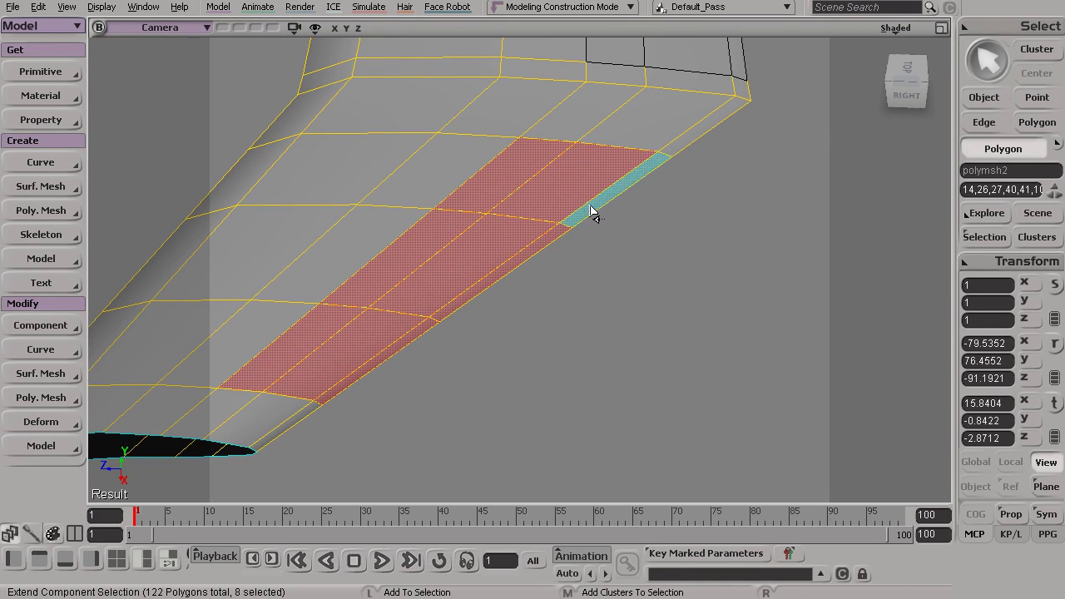
{"action": "left_click", "coordinate": [591, 216], "text": "shift"}
Step: Add the matching underside polygons along the outer section's trailing edge, up to the new edge loop, to the selection
{"action": "key", "text": "s"}
{"action": "left_click_drag", "start_coordinate": [566, 233], "coordinate": [576, 272]}
{"action": "left_click", "coordinate": [572, 263], "text": "shift"}
{"action": "left_click", "coordinate": [455, 273], "text": "shift"}
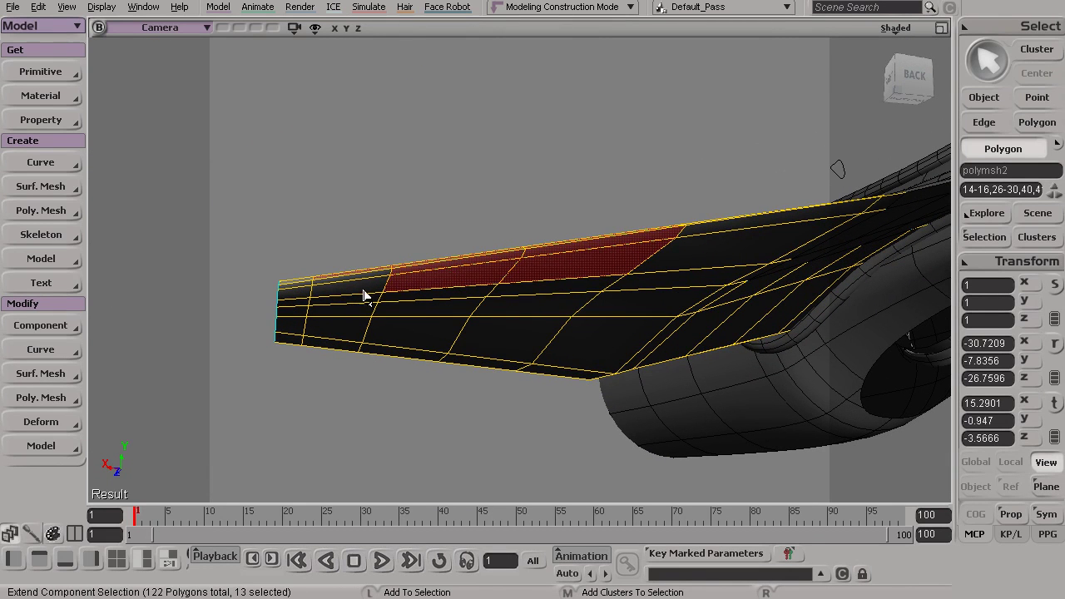
{"action": "left_click", "coordinate": [358, 287], "text": "shift"}
{"action": "key", "text": "s"}
{"action": "left_click_drag", "start_coordinate": [394, 302], "coordinate": [478, 225]}
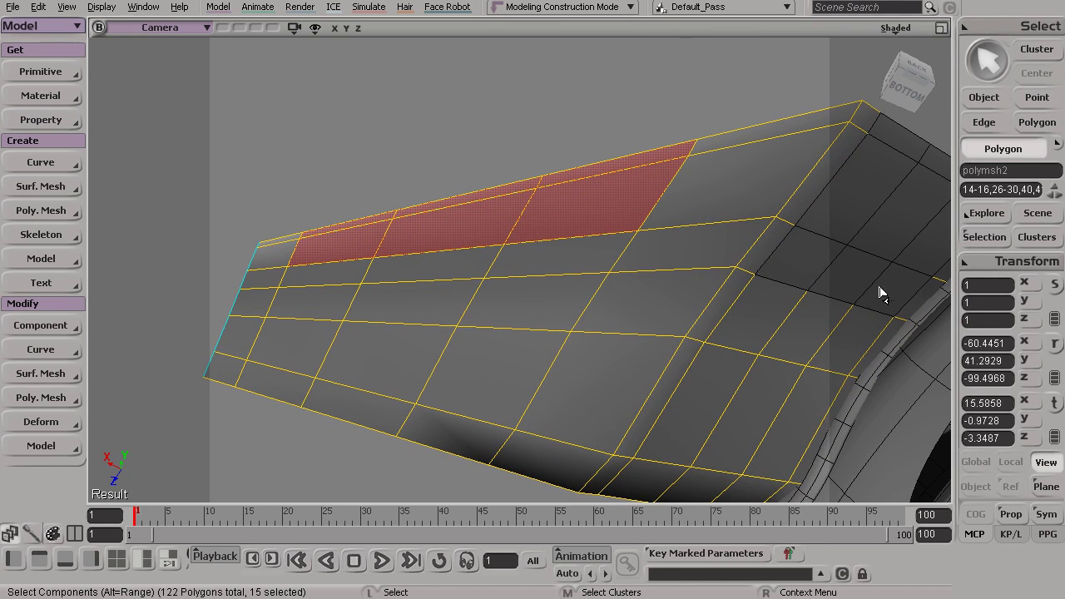
{"action": "left_click", "coordinate": [563, 258], "text": "shift"}
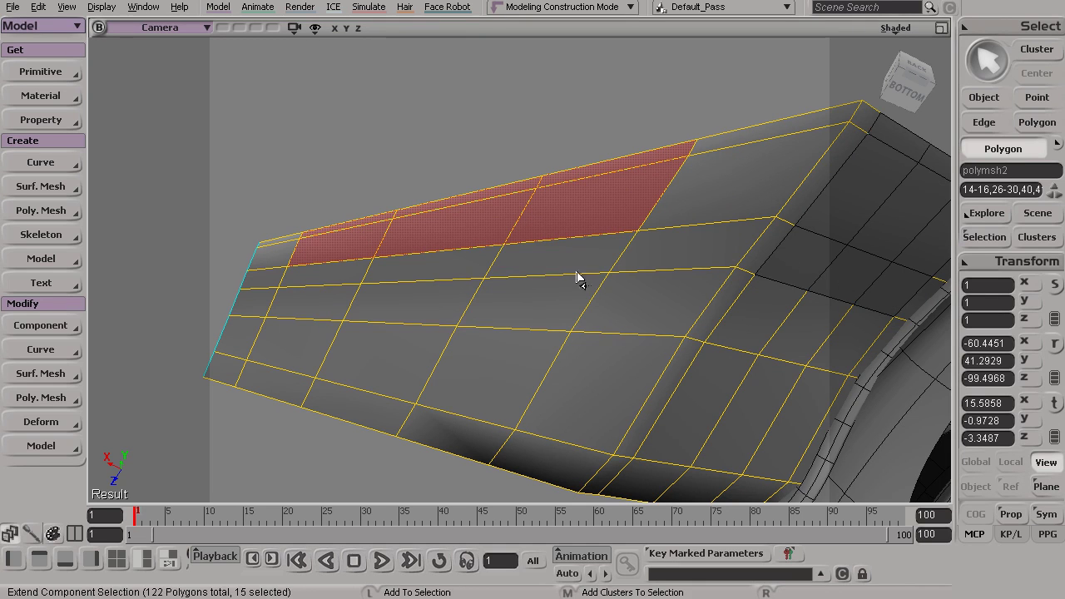
{"action": "left_click", "coordinate": [454, 262], "text": "shift"}
Step: Extract the selected outer trailing-edge polygons from the wing into a separate mesh, deleting the originals
{"action": "key", "text": "s"}
{"action": "left_click_drag", "start_coordinate": [457, 288], "coordinate": [510, 423]}
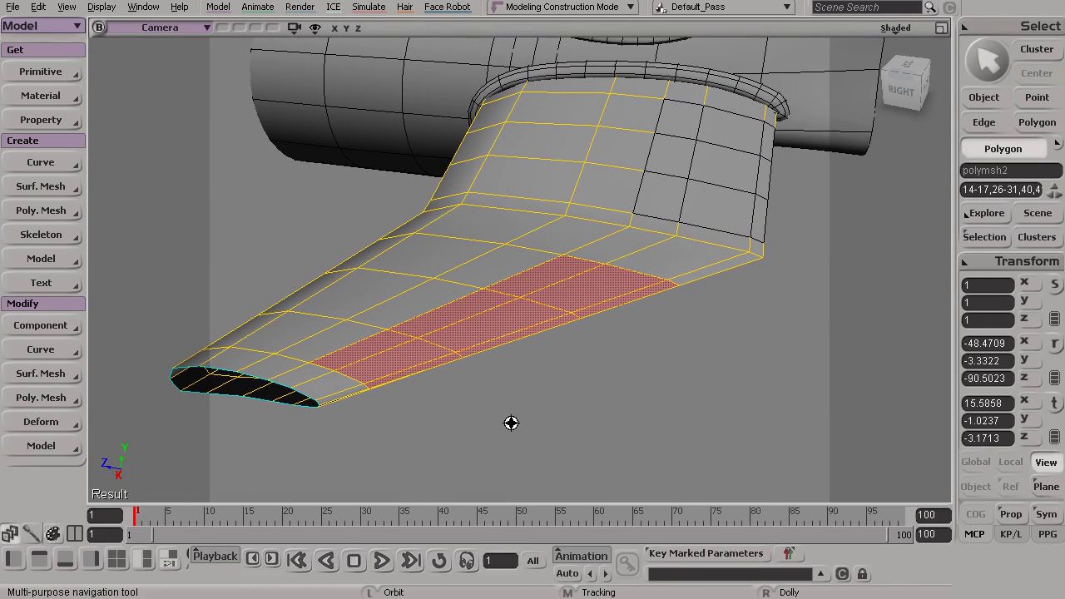
{"action": "middle_click", "coordinate": [47, 210]}
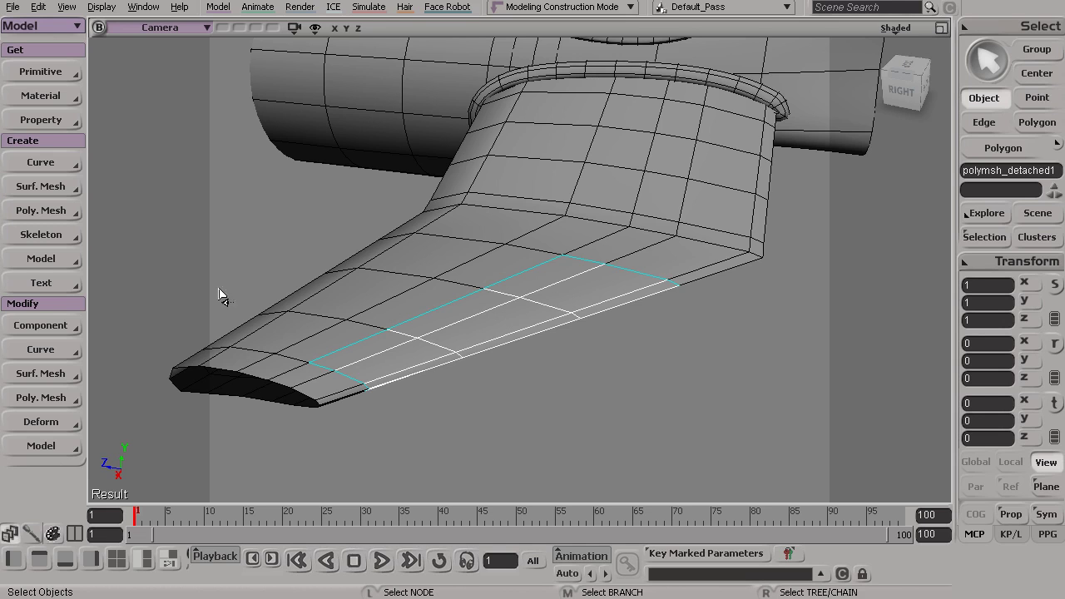
Step: Turn on COG and move the detached outer flap about 3.58 units backward along Z, away from the wing
{"action": "left_click_drag", "start_coordinate": [427, 331], "coordinate": [534, 148]}
{"action": "left_click", "coordinate": [535, 148], "text": "shift"}
{"action": "mouse_move", "coordinate": [542, 347]}
{"action": "right_mouse_down"}
{"action": "mouse_move", "coordinate": [544, 328]}
{"action": "mouse_move", "coordinate": [526, 332]}
{"action": "right_mouse_up"}
{"action": "left_click", "coordinate": [567, 326]}
{"action": "key", "text": "s"}
{"action": "left_click_drag", "start_coordinate": [568, 326], "coordinate": [509, 358]}
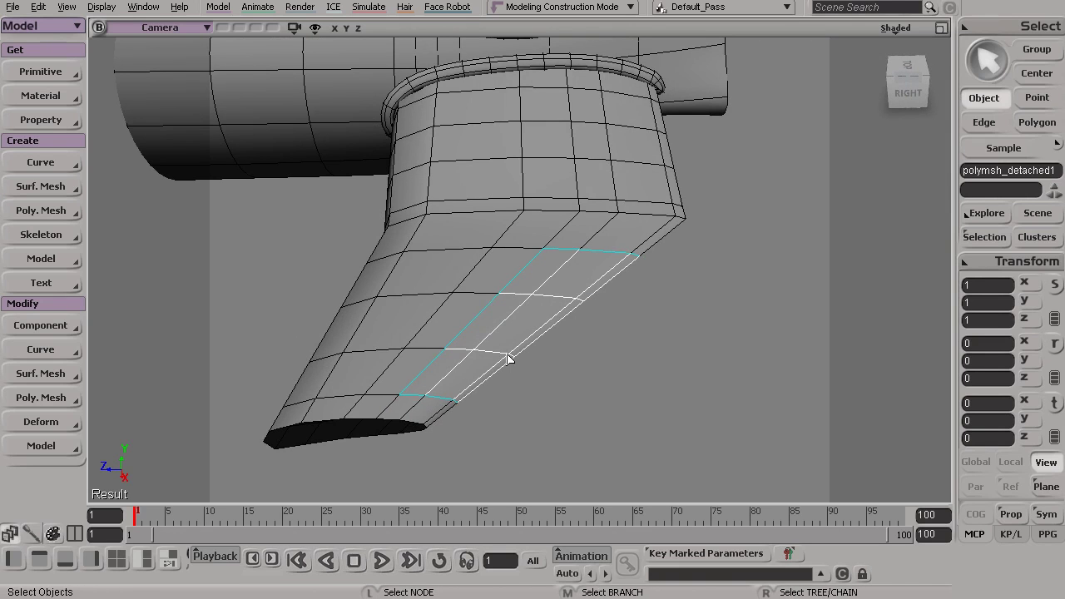
{"action": "key", "text": "v"}
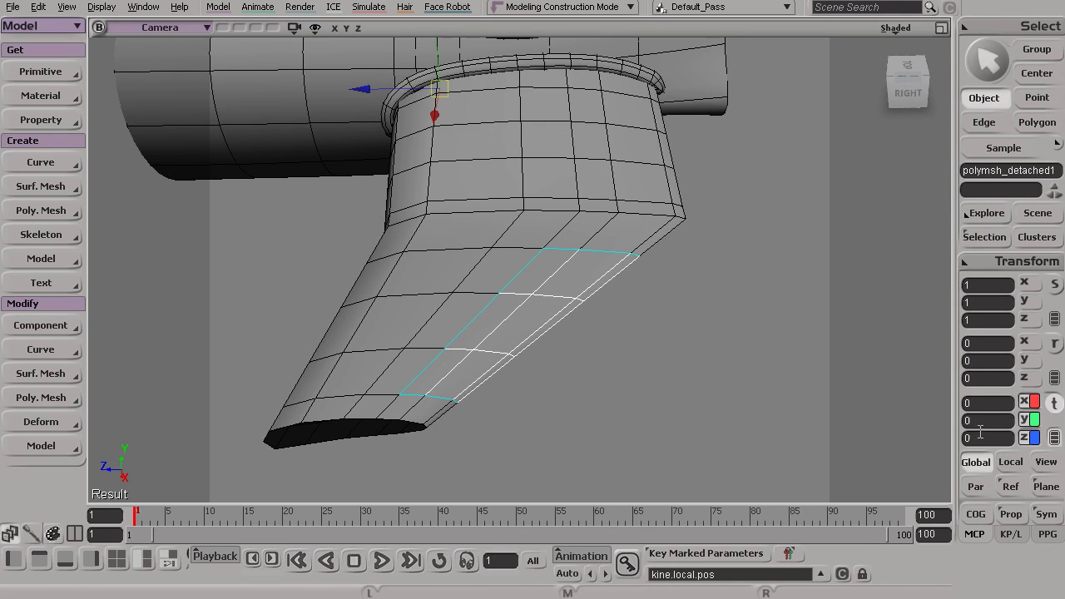
{"action": "left_click", "coordinate": [976, 514]}
{"action": "key", "text": "s"}
{"action": "left_click_drag", "start_coordinate": [490, 353], "coordinate": [569, 348]}
{"action": "key", "text": "v"}
{"action": "left_click_drag", "start_coordinate": [491, 316], "coordinate": [739, 254]}
Step: Examine the open edges of the detached outer flap and the gap left in the wing from several angles
{"action": "key", "text": "s"}
{"action": "key", "text": "s"}
{"action": "key", "text": "space"}
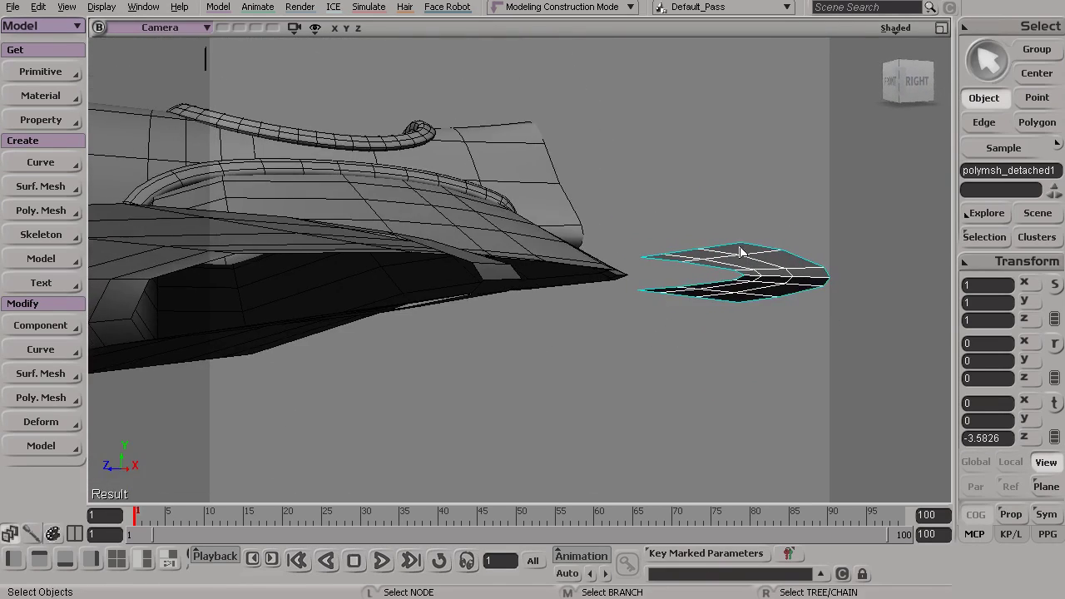
{"action": "key", "text": "s"}
{"action": "left_click_drag", "start_coordinate": [663, 254], "coordinate": [679, 310]}
{"action": "key", "text": "space"}
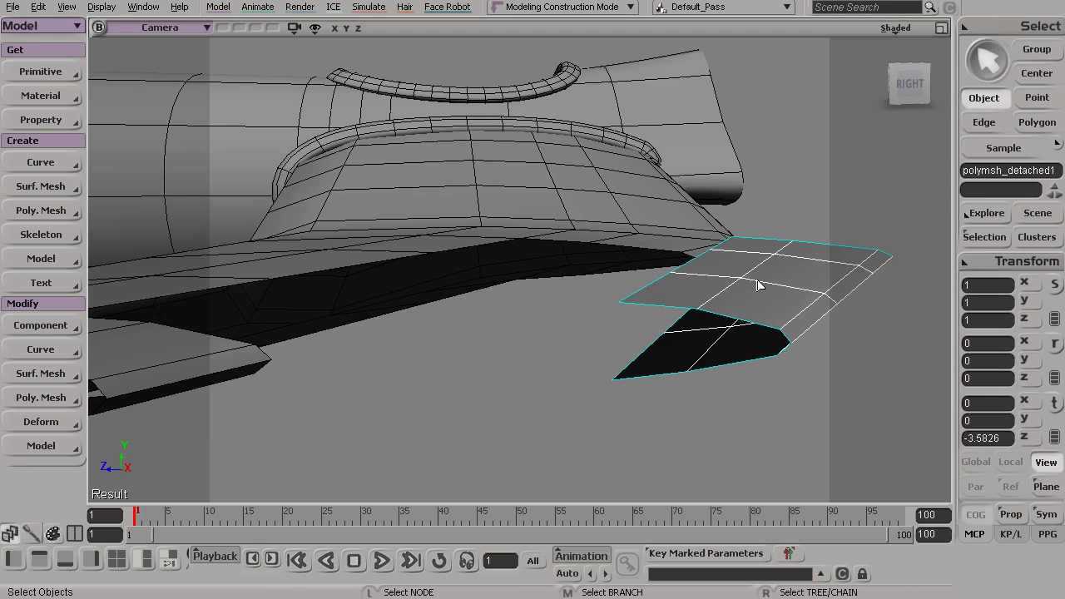
{"action": "key", "text": "s"}
{"action": "left_click_drag", "start_coordinate": [654, 340], "coordinate": [672, 374]}
{"action": "key", "text": "space"}
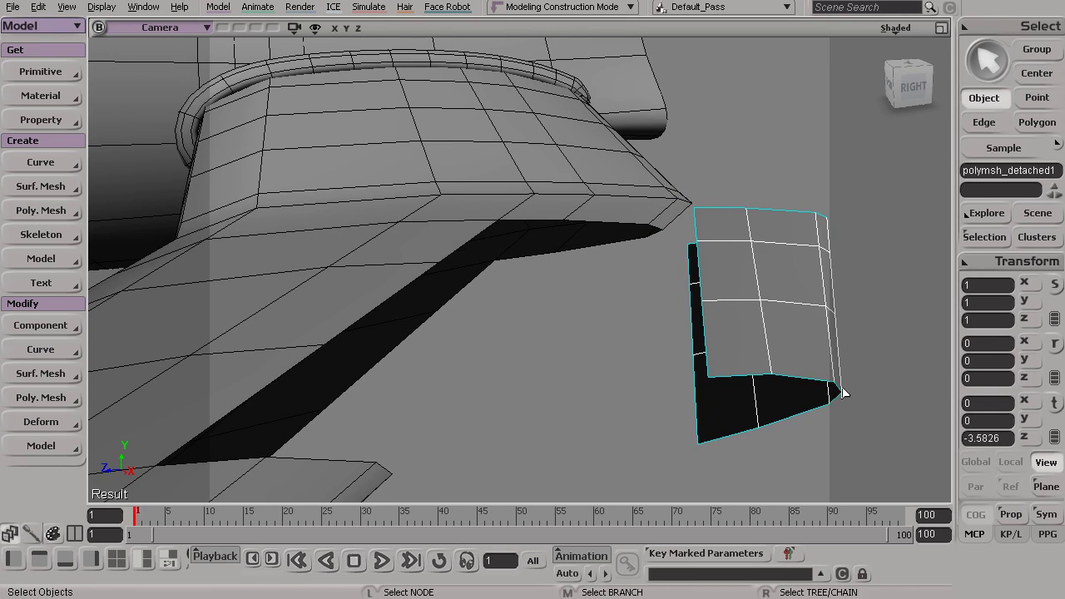
Step: Select the complete loop of open boundary edges on the detached outer flap
{"action": "key", "text": "s"}
{"action": "left_click_drag", "start_coordinate": [763, 387], "coordinate": [630, 374]}
{"action": "key", "text": "space"}
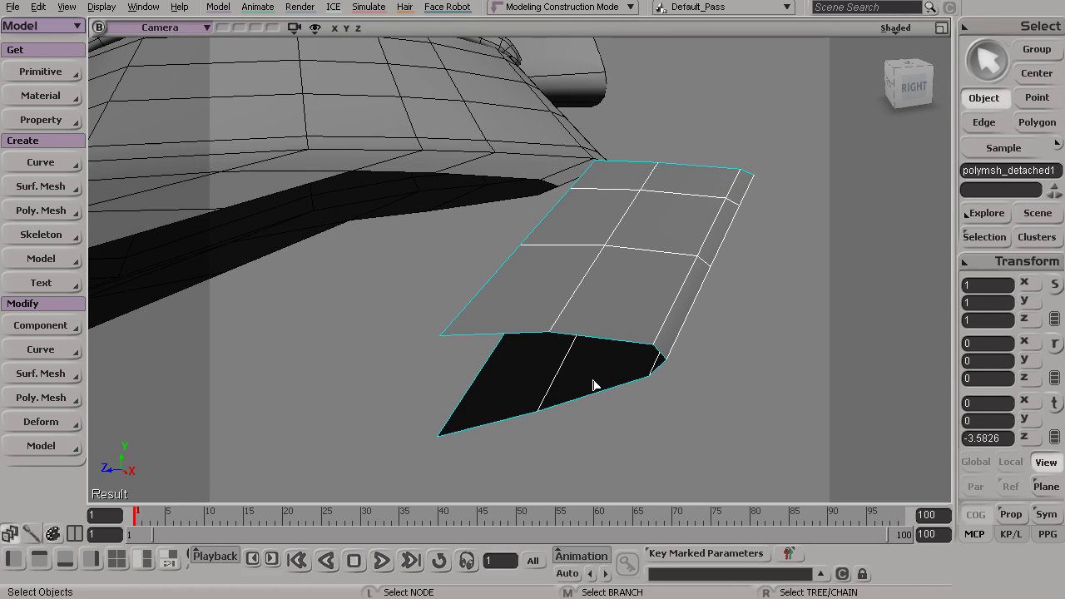
{"action": "key", "text": "e"}
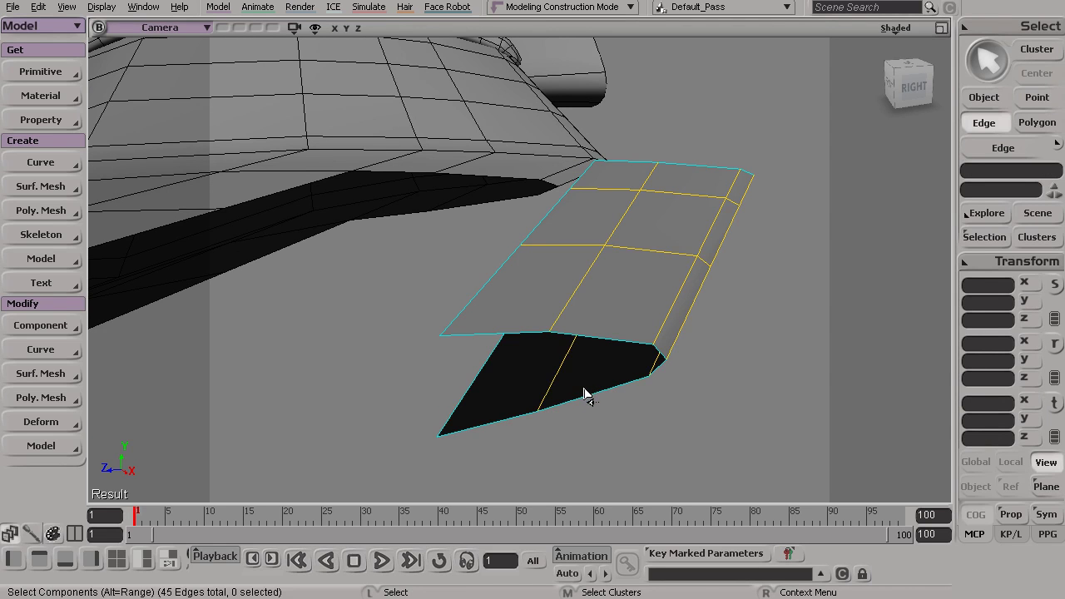
{"action": "key", "text": "i"}
{"action": "key", "text": "alt"}
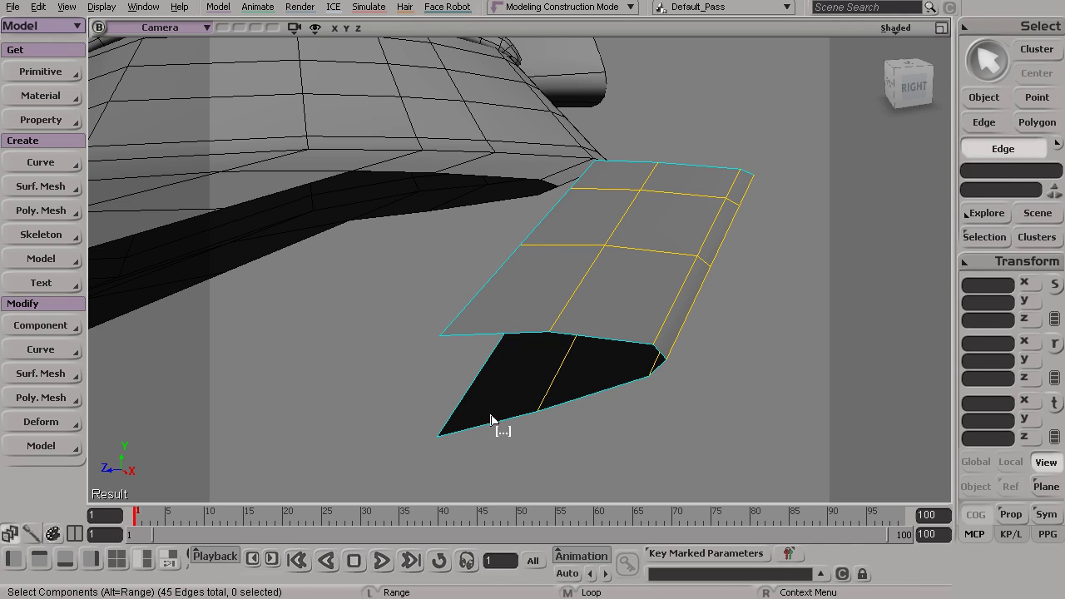
{"action": "middle_click", "coordinate": [490, 443], "text": "alt"}
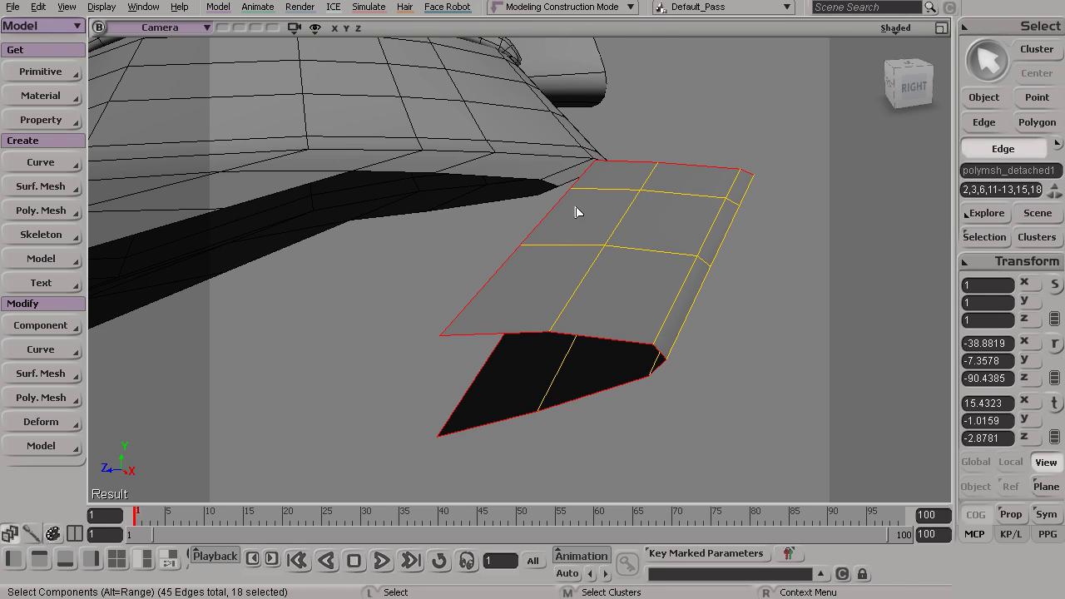
{"action": "key", "text": "s"}
{"action": "left_click_drag", "start_coordinate": [559, 317], "coordinate": [593, 328]}
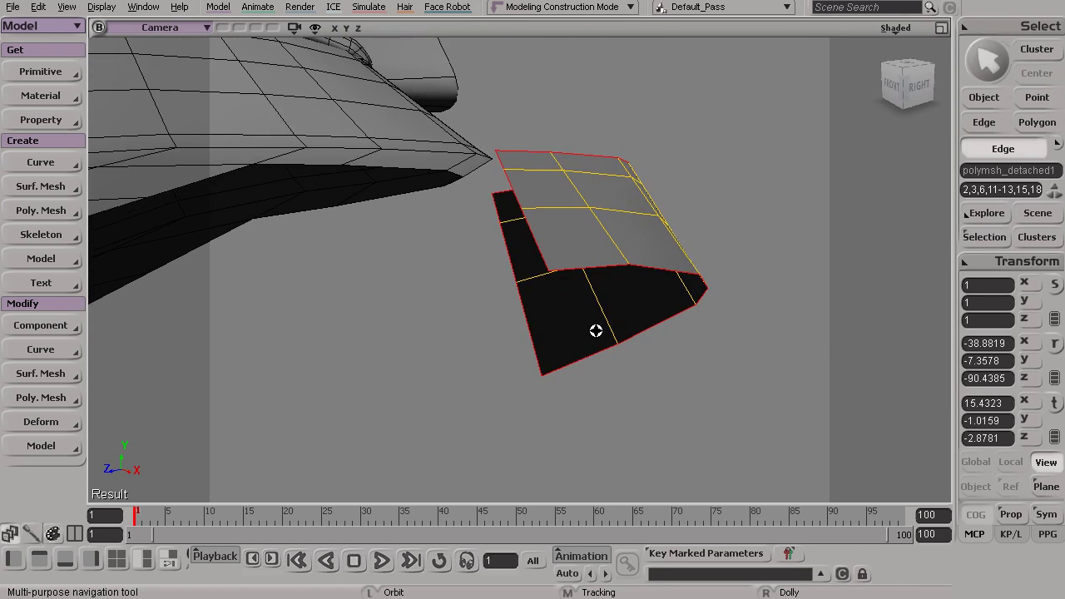
{"action": "left_click", "coordinate": [40, 397]}
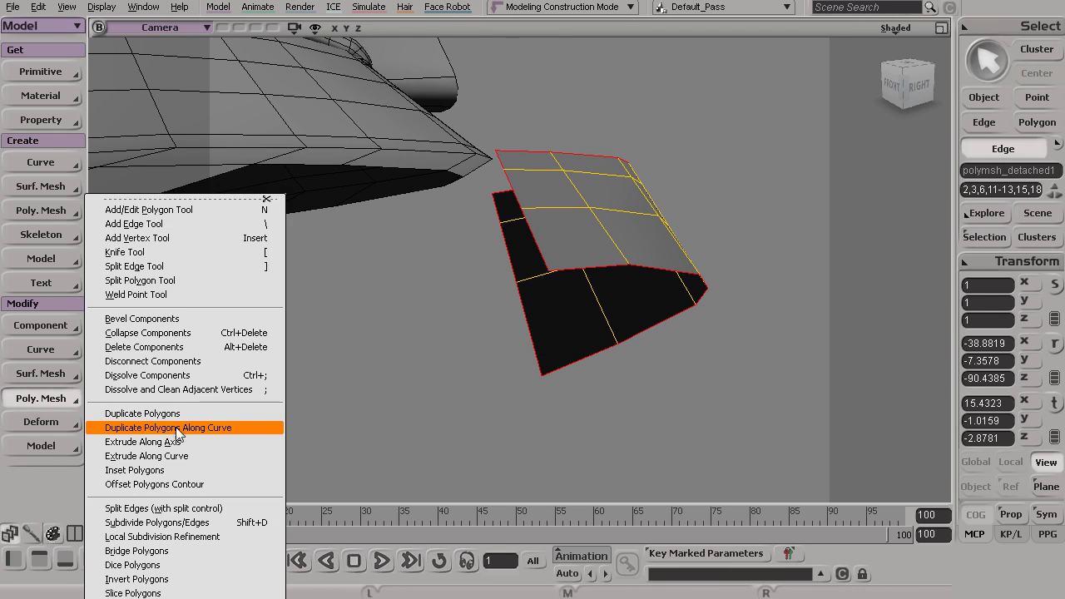
{"action": "left_click", "coordinate": [188, 551]}
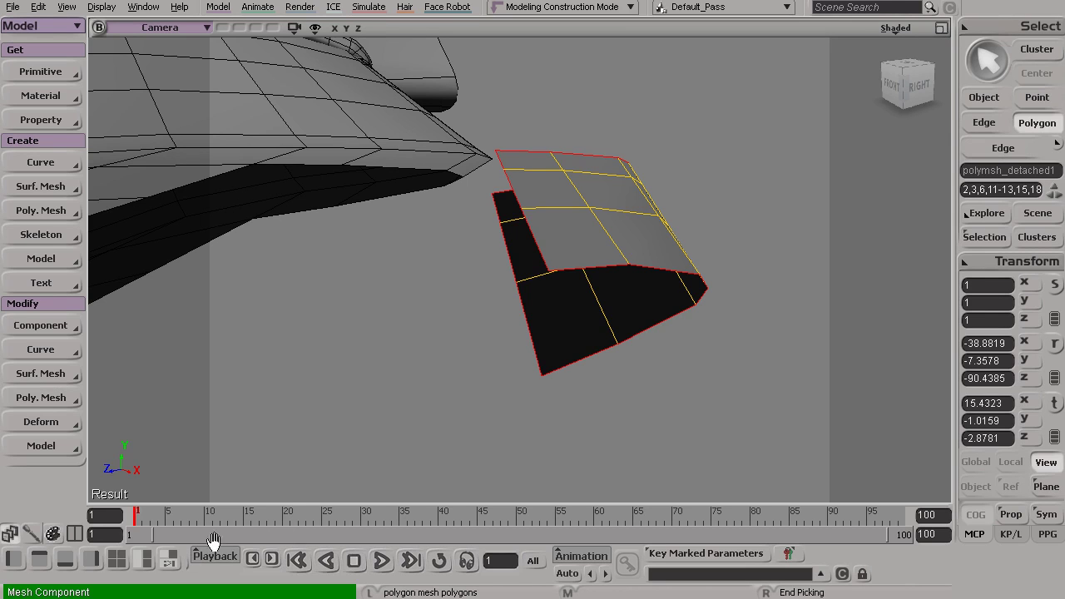
{"action": "right_click", "coordinate": [520, 389]}
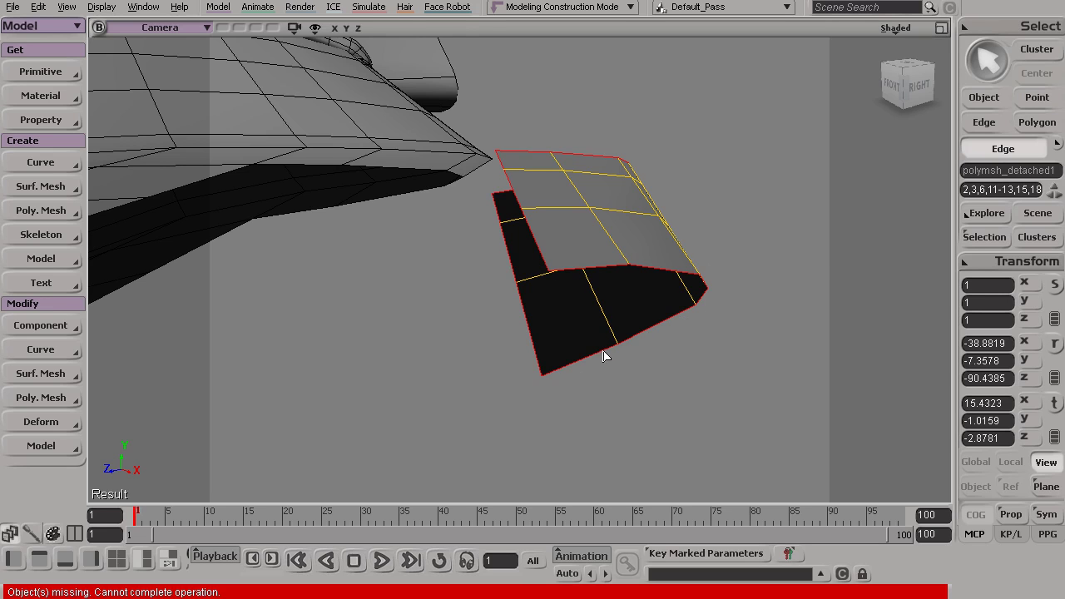
Step: Cap the outer flap's open sides by applying Bridge Boundary Points/Edges to the selected edge loop
{"action": "left_click", "coordinate": [28, 399]}
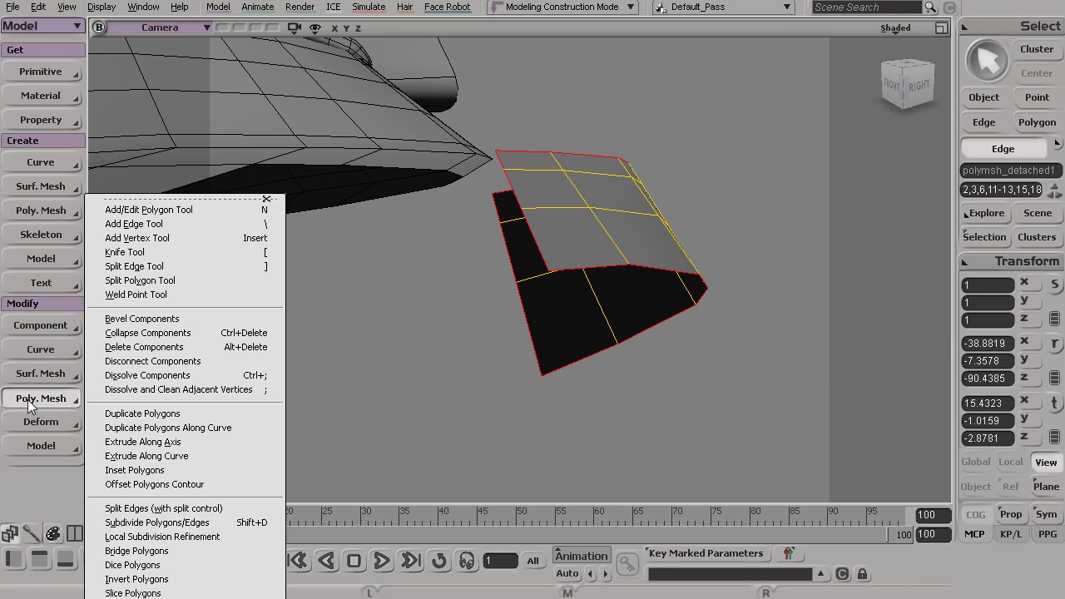
{"action": "left_click", "coordinate": [200, 199]}
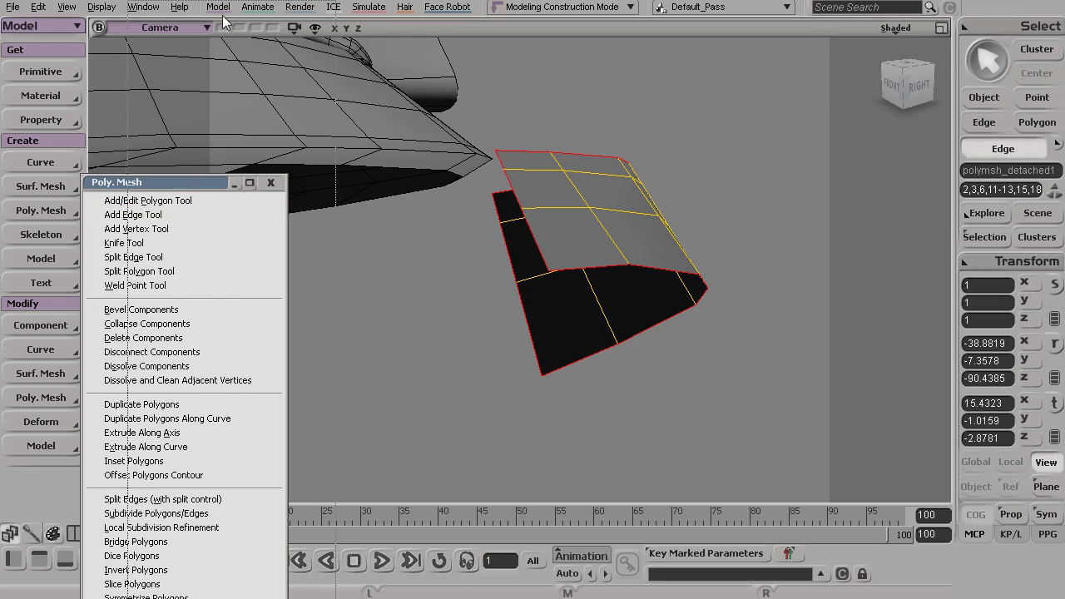
{"action": "left_click_drag", "start_coordinate": [200, 182], "coordinate": [251, 1]}
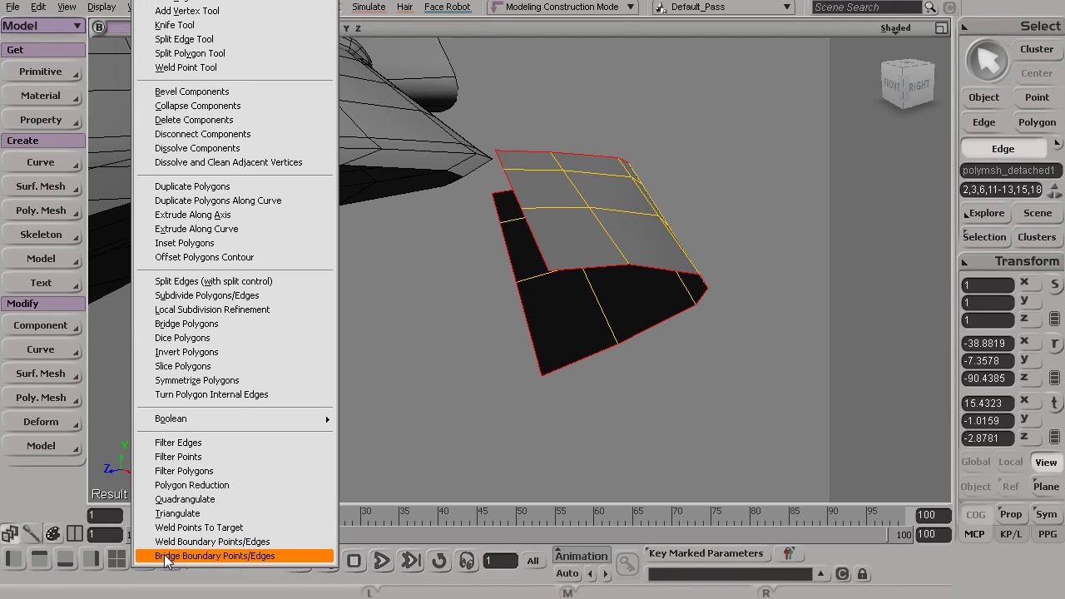
{"action": "left_click", "coordinate": [211, 556]}
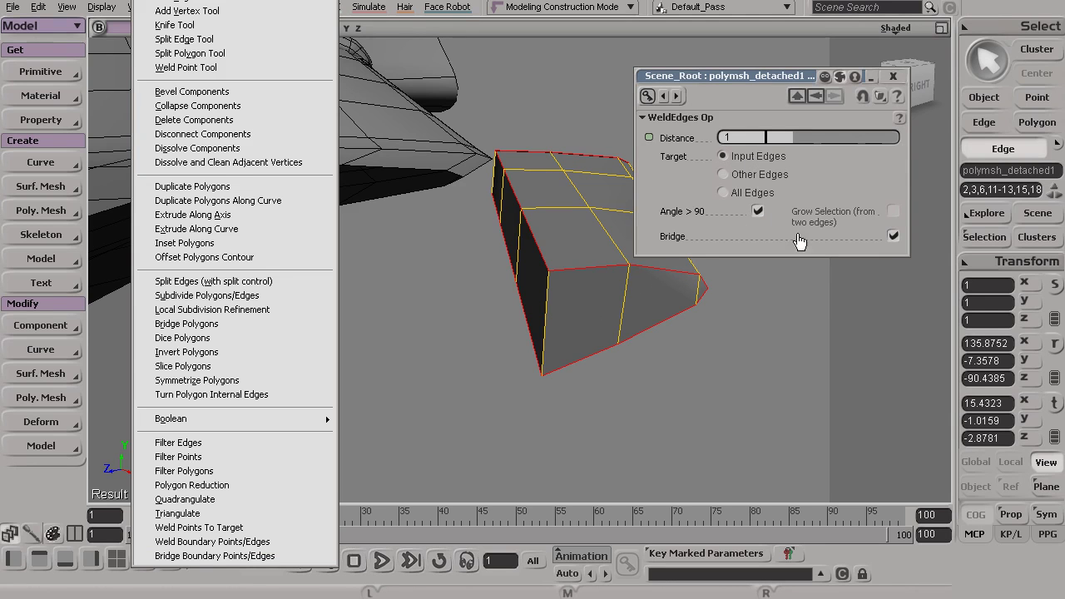
Step: Try lowering the outer flap's bridge Distance to 0.597 and inspect how its end face closes
{"action": "mouse_move", "coordinate": [797, 141]}
{"action": "left_mouse_down"}
{"action": "mouse_move", "coordinate": [780, 145]}
{"action": "mouse_move", "coordinate": [795, 145]}
{"action": "left_mouse_up"}
{"action": "key", "text": "s"}
{"action": "left_click_drag", "start_coordinate": [510, 200], "coordinate": [442, 305]}
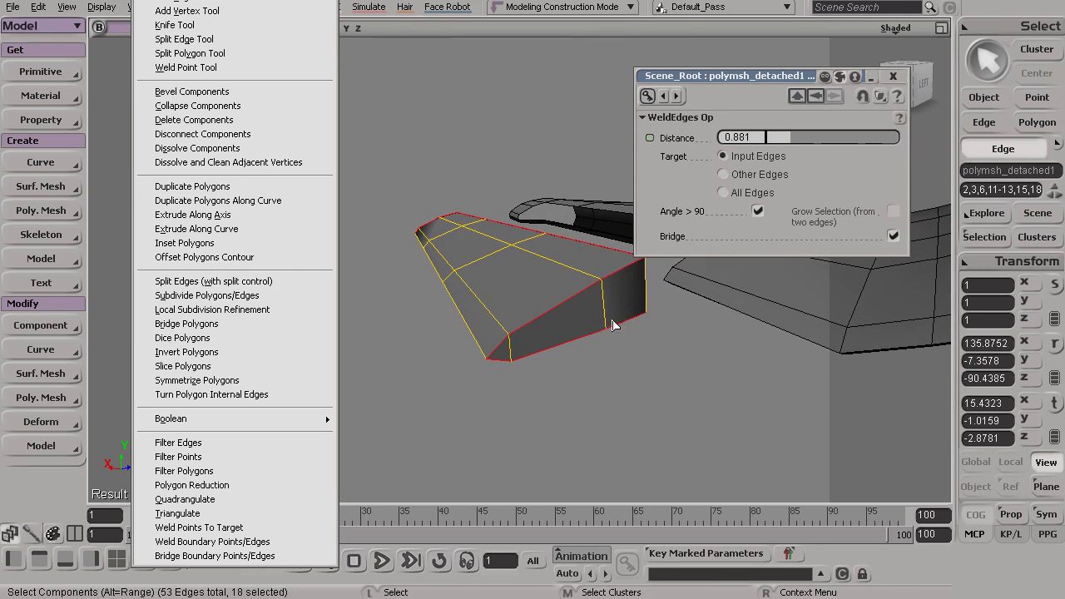
{"action": "left_click_drag", "start_coordinate": [799, 137], "coordinate": [784, 143]}
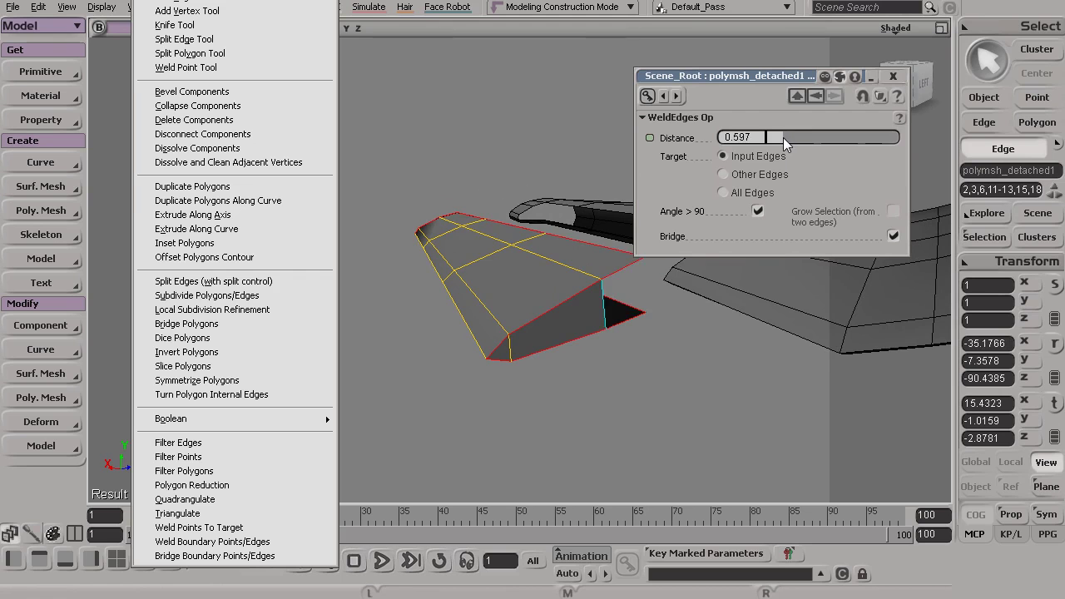
{"action": "key", "text": "s"}
{"action": "left_click_drag", "start_coordinate": [670, 252], "coordinate": [499, 305]}
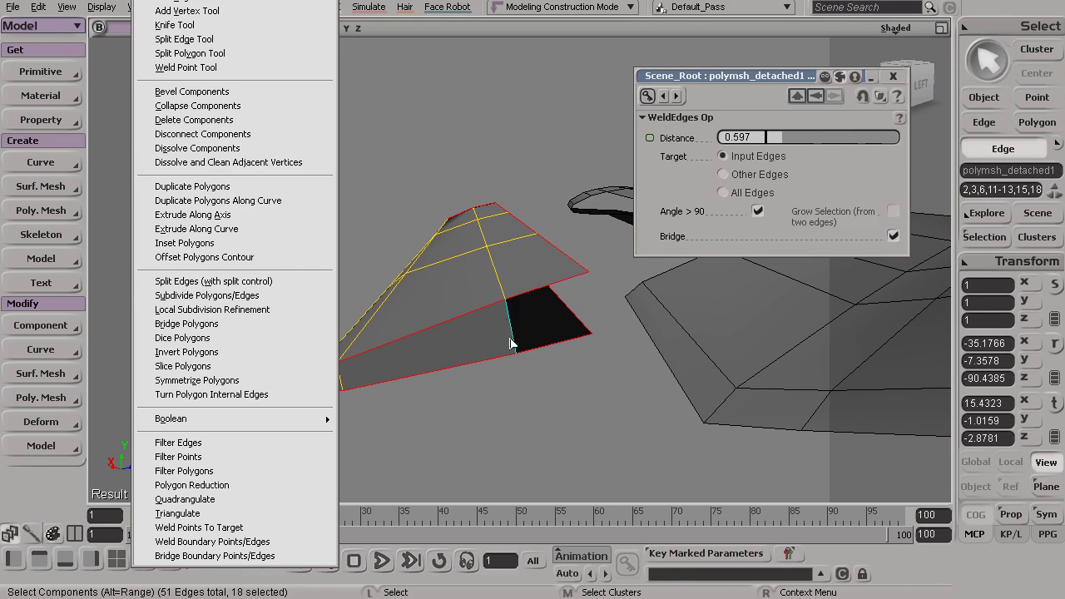
{"action": "key", "text": "s"}
{"action": "left_click_drag", "start_coordinate": [511, 319], "coordinate": [518, 355]}
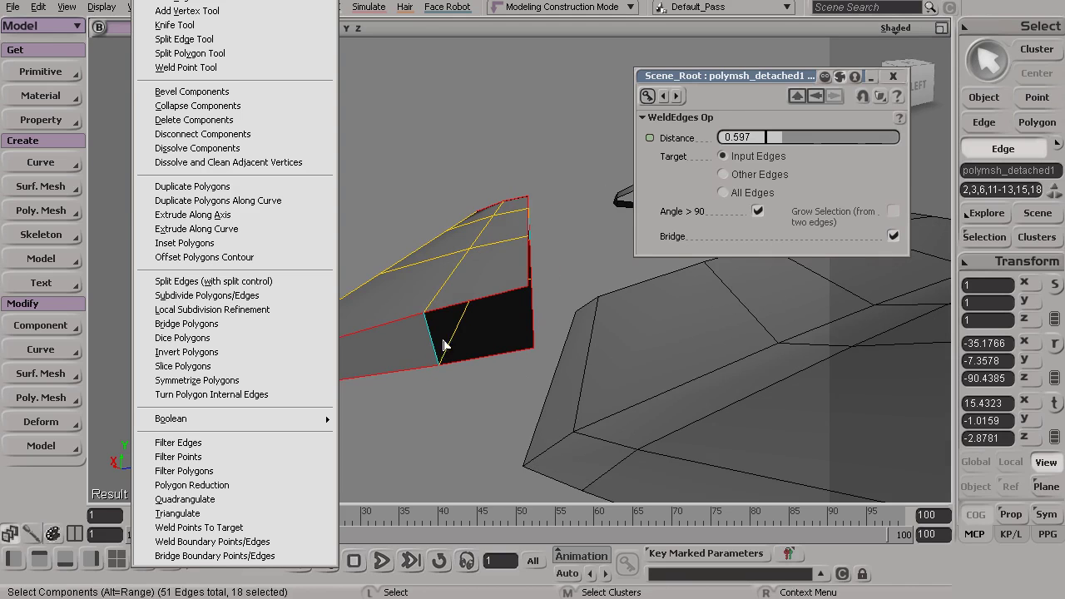
Step: Set the outer flap's bridge Distance to 0.786, check the capped sides and finish the operation
{"action": "left_click_drag", "start_coordinate": [782, 146], "coordinate": [786, 146]}
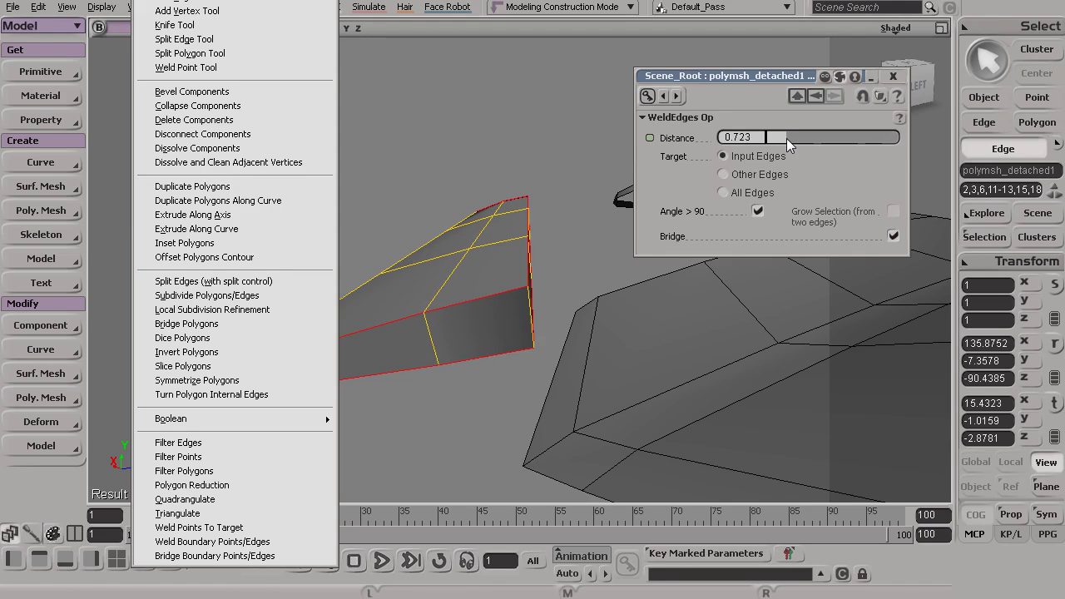
{"action": "key", "text": "s"}
{"action": "left_click_drag", "start_coordinate": [540, 310], "coordinate": [718, 283]}
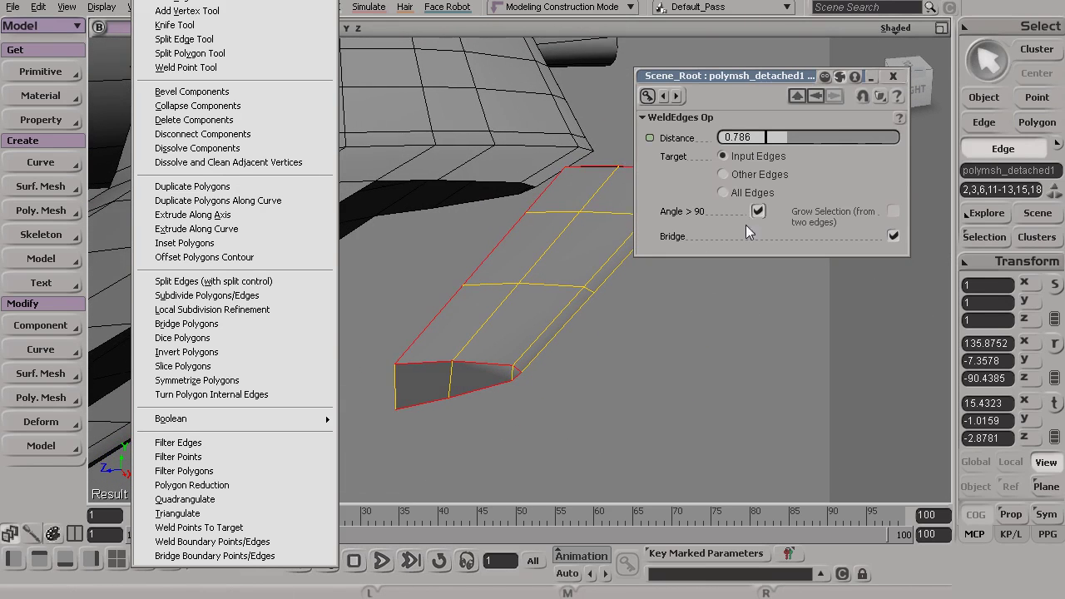
{"action": "key", "text": "space"}
{"action": "left_click", "coordinate": [894, 77]}
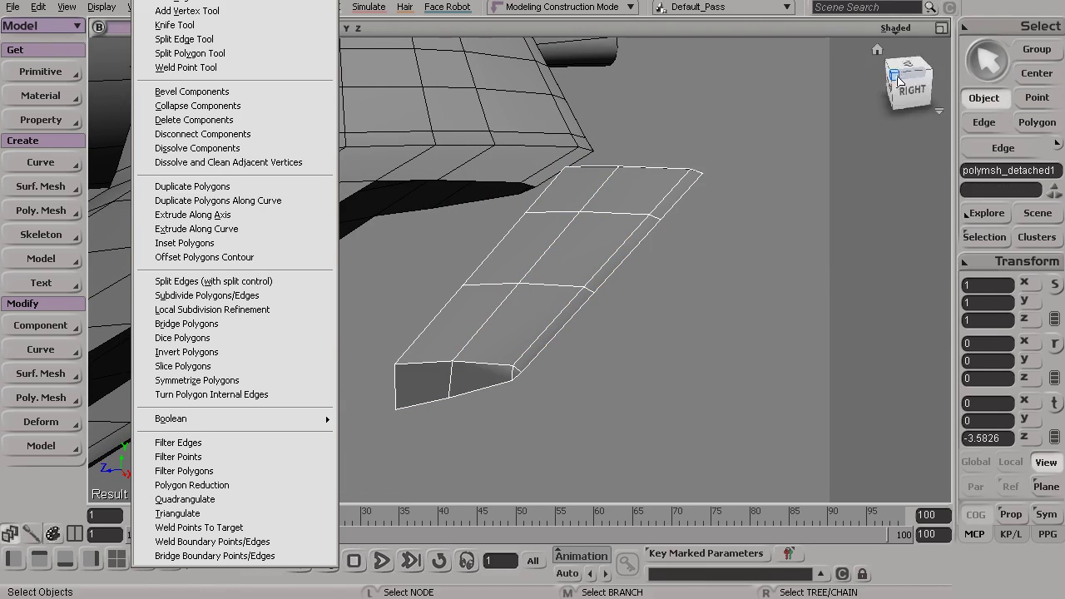
Step: Select the wing mesh and the loop of boundary edges around its outer flap gap
{"action": "key", "text": "s"}
{"action": "left_click_drag", "start_coordinate": [471, 309], "coordinate": [456, 203]}
{"action": "key", "text": "space"}
{"action": "left_click", "coordinate": [456, 202]}
{"action": "key", "text": "s"}
{"action": "left_click_drag", "start_coordinate": [430, 318], "coordinate": [410, 343]}
{"action": "key", "text": "space"}
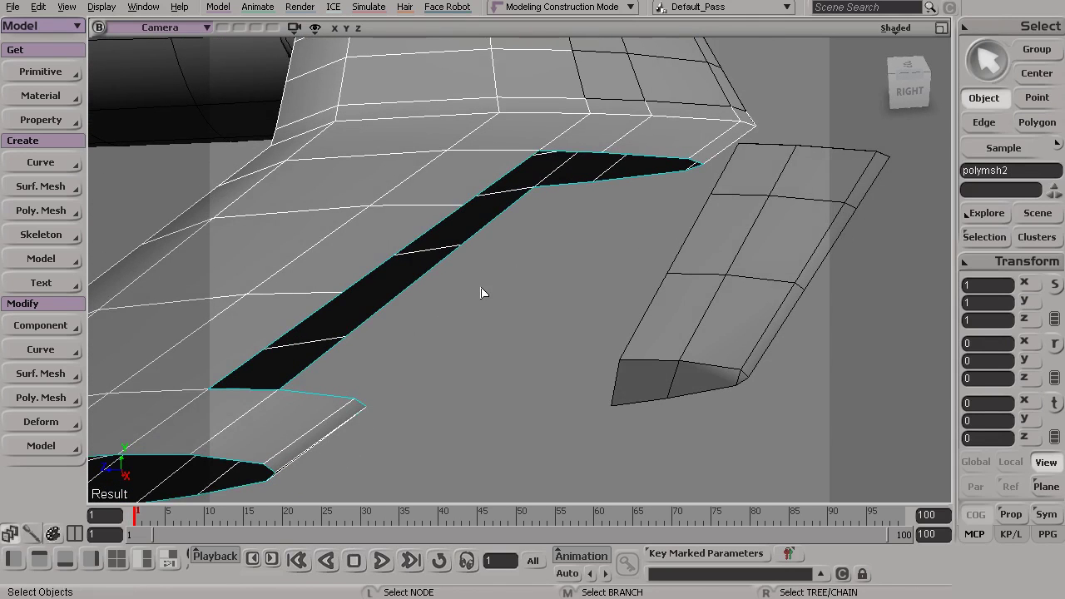
{"action": "key", "text": "e"}
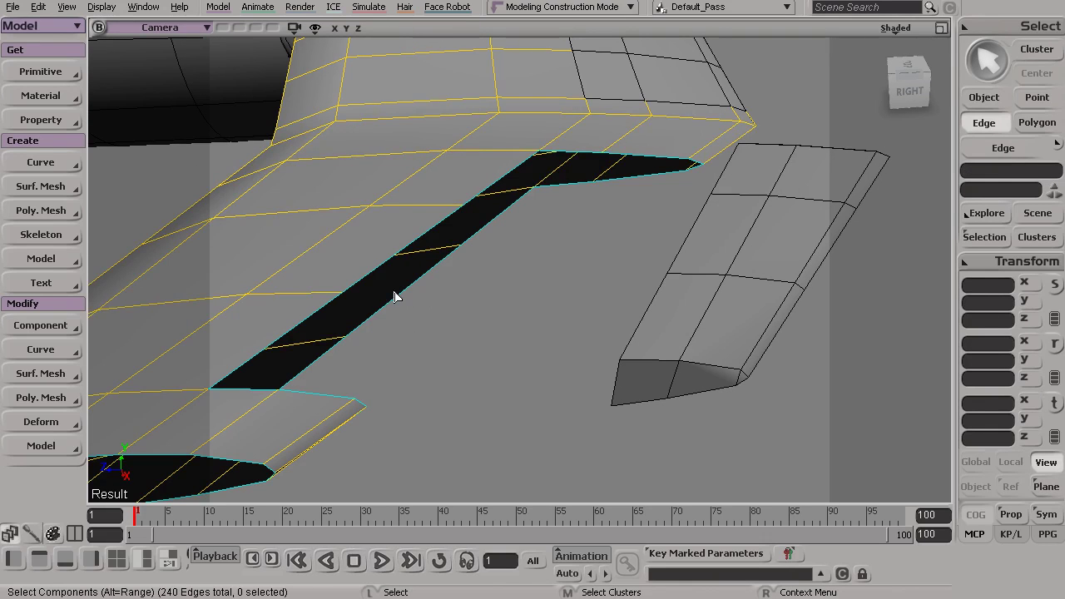
{"action": "key", "text": "alt"}
{"action": "middle_click", "coordinate": [404, 316], "text": "alt"}
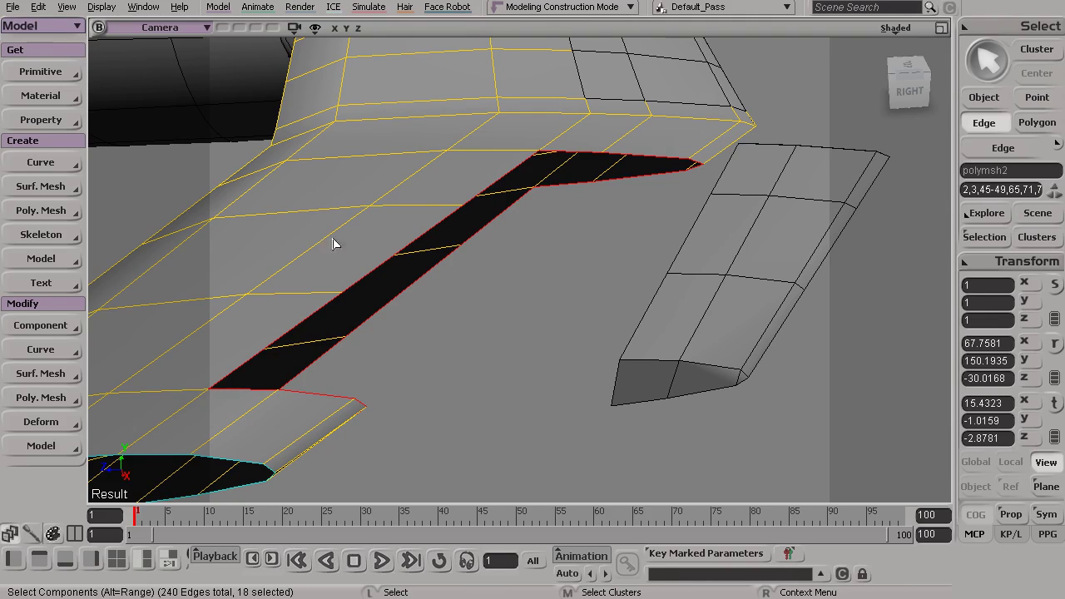
Step: Close the wing's outer flap gap with Bridge Boundary Edges at a Distance of 1
{"action": "left_click", "coordinate": [42, 399]}
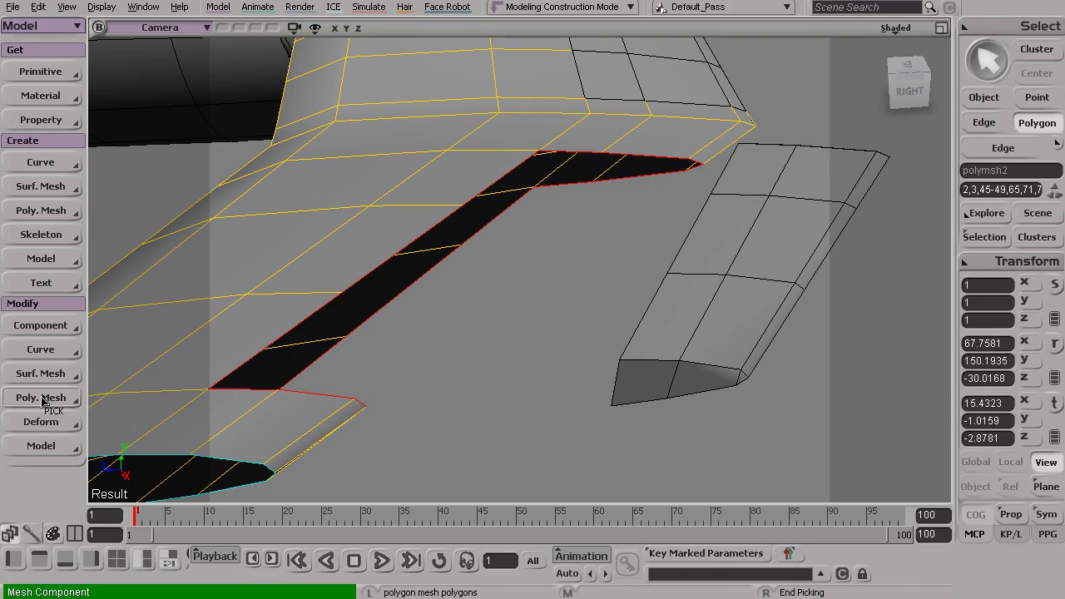
{"action": "right_click", "coordinate": [432, 383]}
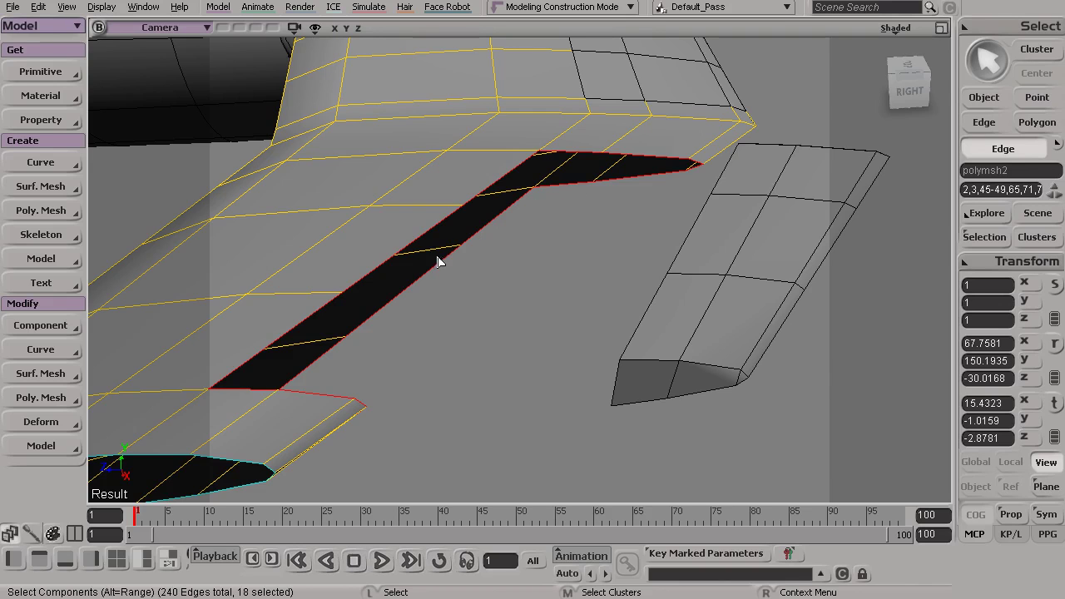
{"action": "right_click", "coordinate": [524, 199]}
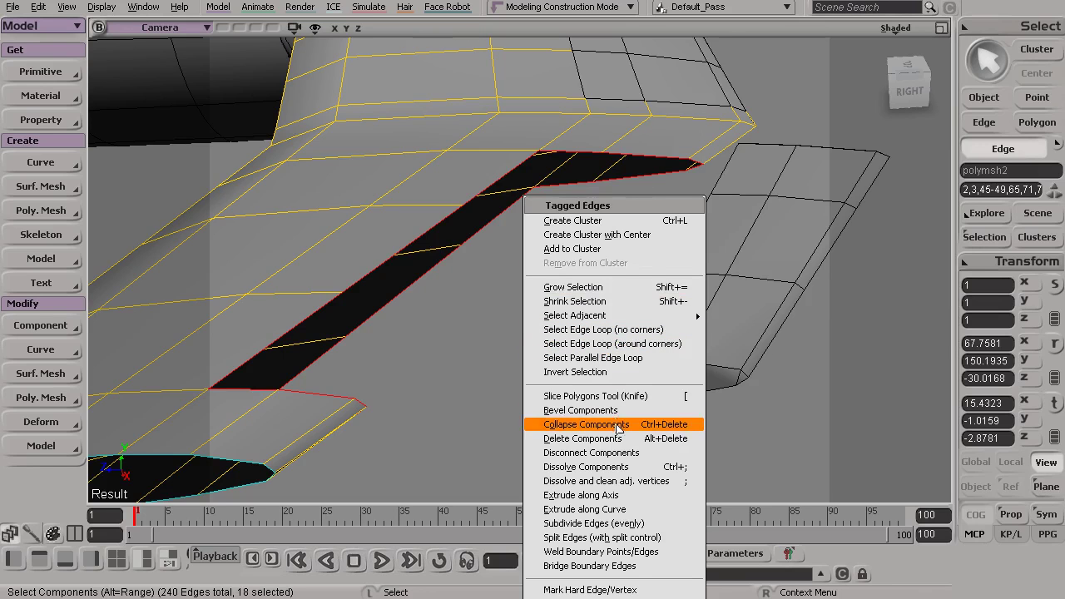
{"action": "left_click", "coordinate": [643, 571]}
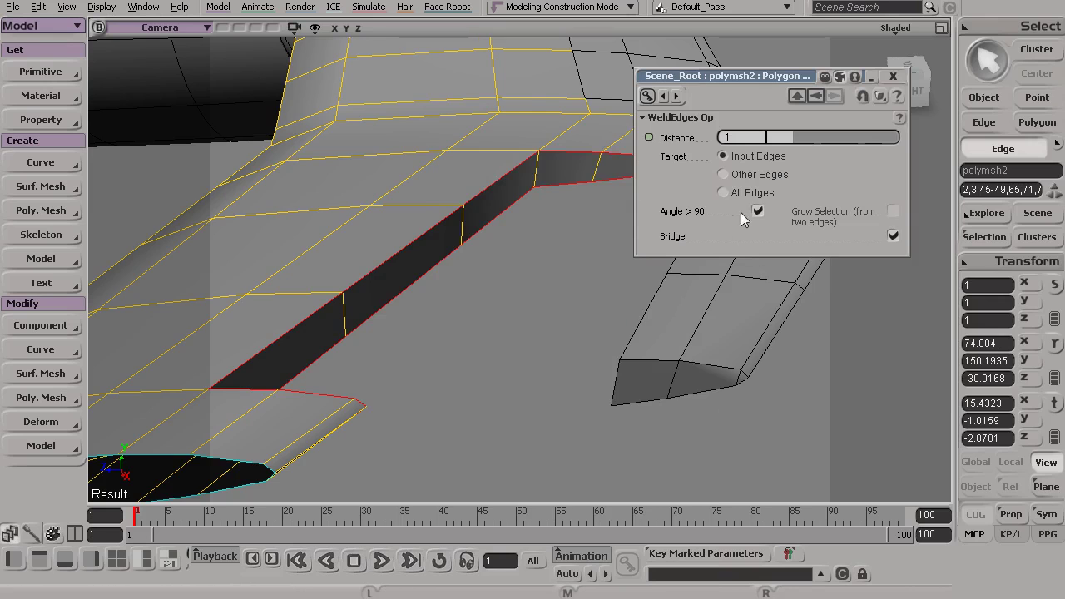
{"action": "left_click", "coordinate": [894, 76]}
{"action": "key", "text": "space"}
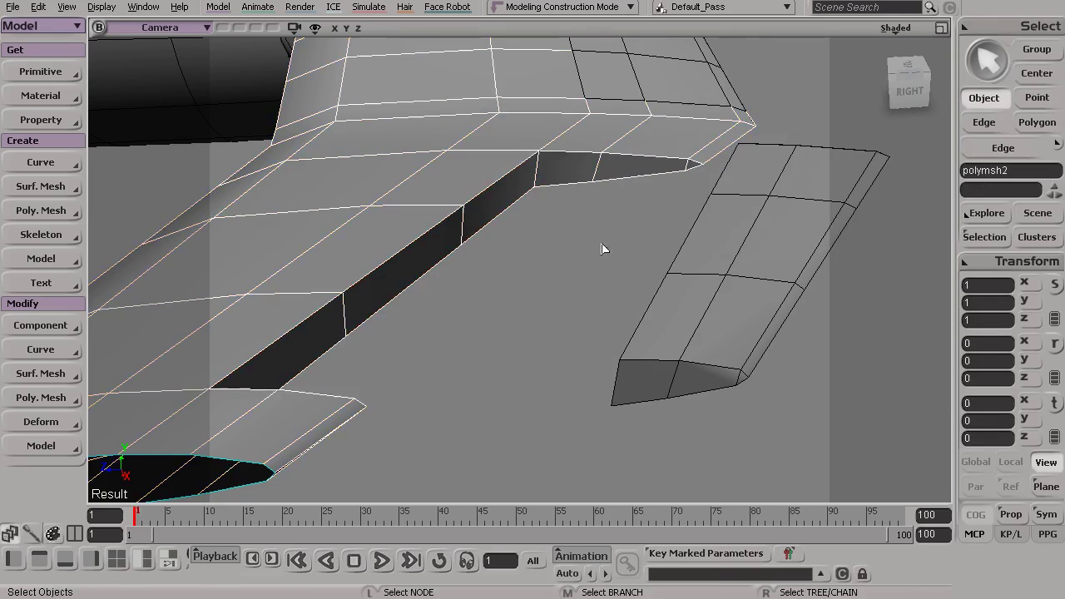
Step: Select the detached inner flap and move it backward along Z, clear of the wing
{"action": "key", "text": "s"}
{"action": "left_click_drag", "start_coordinate": [557, 263], "coordinate": [515, 273]}
{"action": "middle_click_drag", "start_coordinate": [730, 280], "coordinate": [480, 244]}
{"action": "left_click_drag", "start_coordinate": [480, 245], "coordinate": [549, 265]}
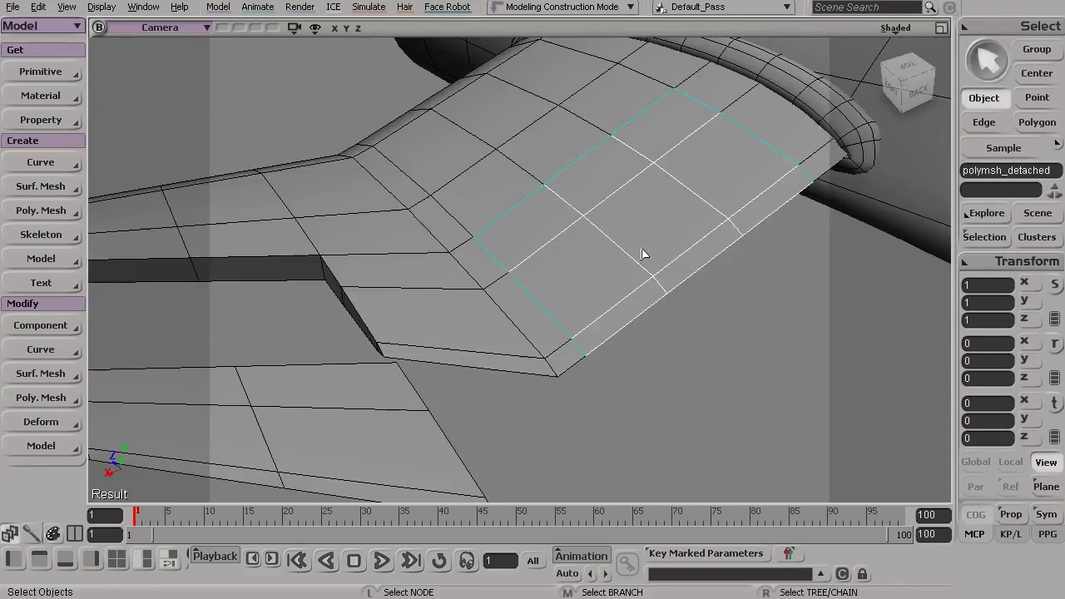
{"action": "left_click", "coordinate": [642, 254]}
{"action": "key", "text": "s"}
{"action": "middle_click_drag", "start_coordinate": [641, 254], "coordinate": [530, 285]}
{"action": "left_click_drag", "start_coordinate": [529, 284], "coordinate": [530, 301]}
{"action": "key", "text": "v"}
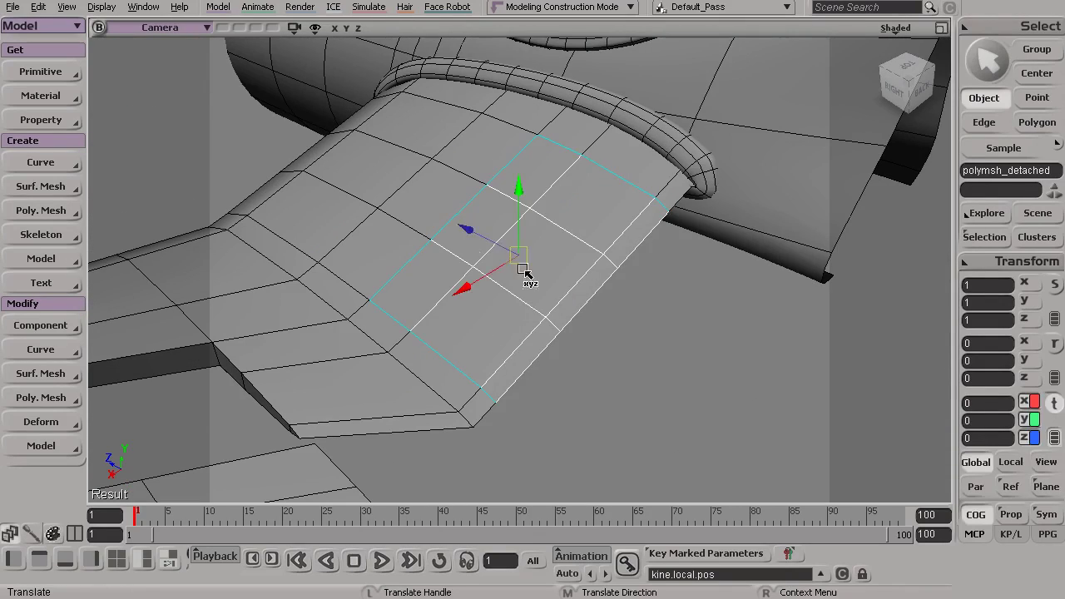
{"action": "left_click_drag", "start_coordinate": [470, 231], "coordinate": [641, 321]}
Step: Select the complete loop of open boundary edges on the detached inner flap
{"action": "key", "text": "s"}
{"action": "key", "text": "space"}
{"action": "key", "text": "e"}
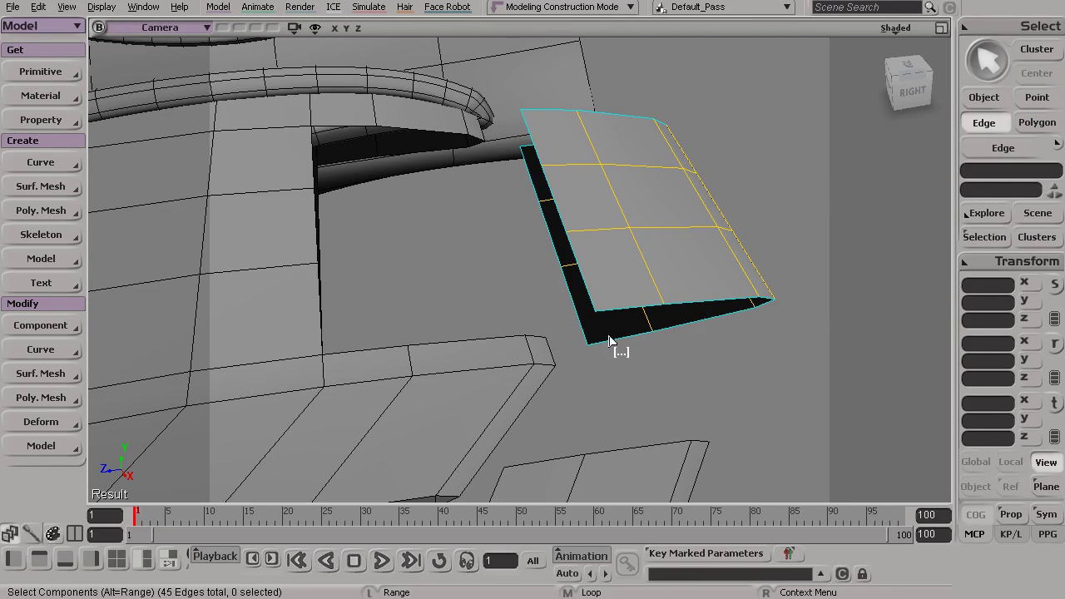
{"action": "middle_click", "coordinate": [608, 340], "text": "alt"}
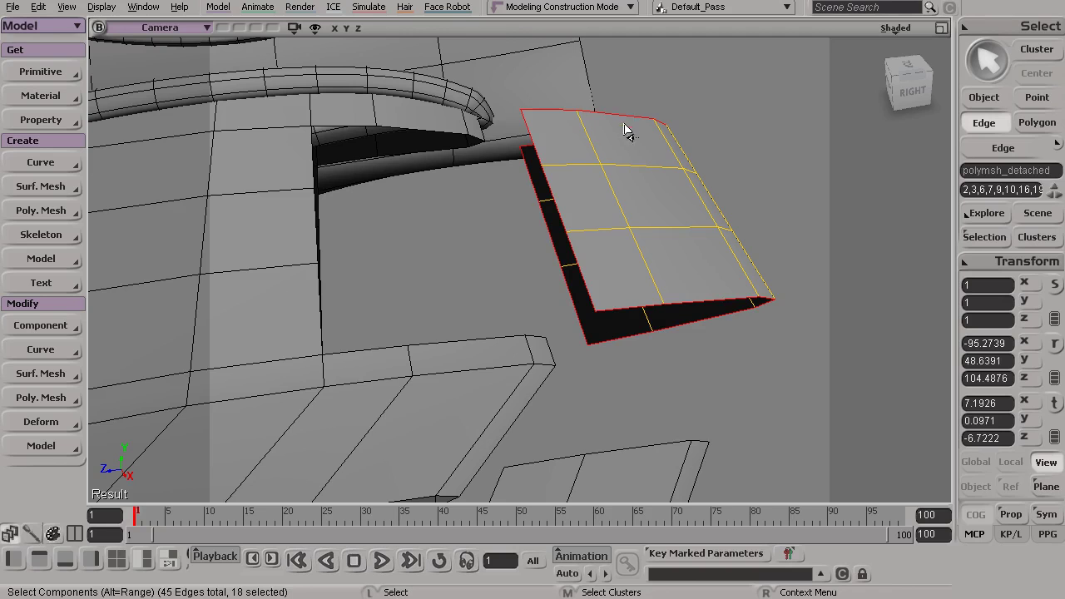
Step: Cap the inner flap's open sides with Bridge Boundary Edges at a Distance of 1
{"action": "key", "text": "s"}
{"action": "right_click_drag", "start_coordinate": [603, 202], "coordinate": [610, 142]}
{"action": "right_click", "coordinate": [606, 143]}
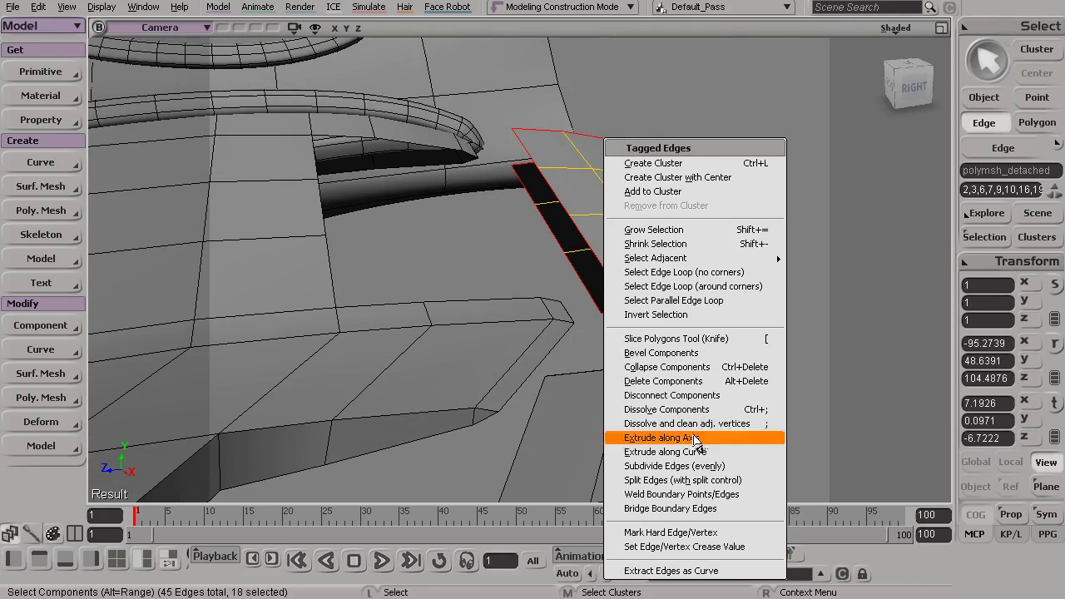
{"action": "left_click", "coordinate": [697, 511]}
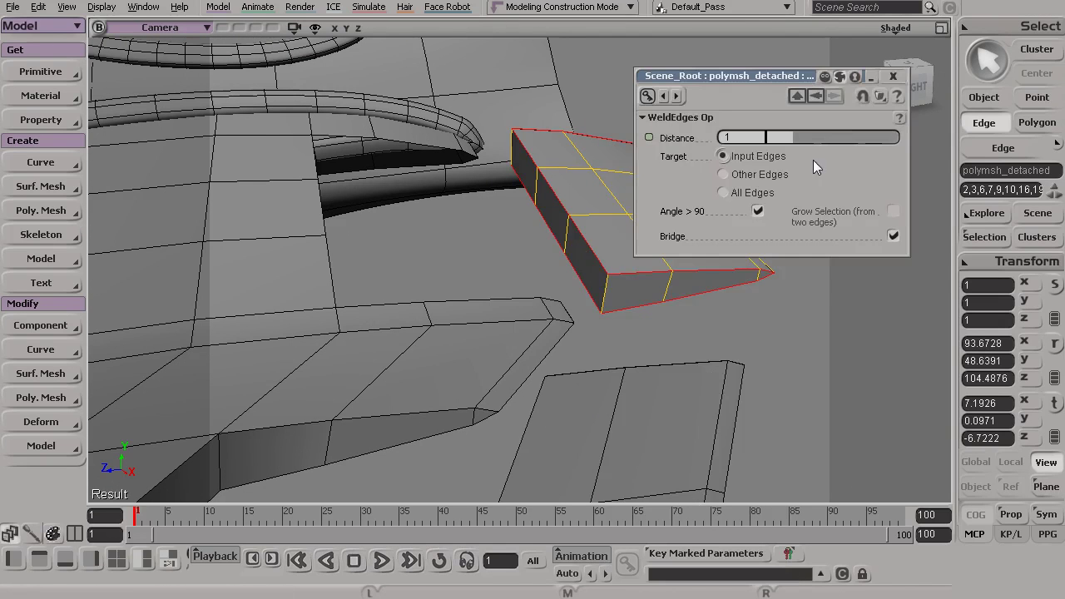
{"action": "left_click", "coordinate": [893, 76]}
Step: Select the wing mesh and the loop of boundary edges around its inner flap gap
{"action": "key", "text": "s"}
{"action": "left_click_drag", "start_coordinate": [563, 185], "coordinate": [389, 303]}
{"action": "key", "text": "space"}
{"action": "left_click", "coordinate": [358, 259]}
{"action": "key", "text": "s"}
{"action": "key", "text": "e"}
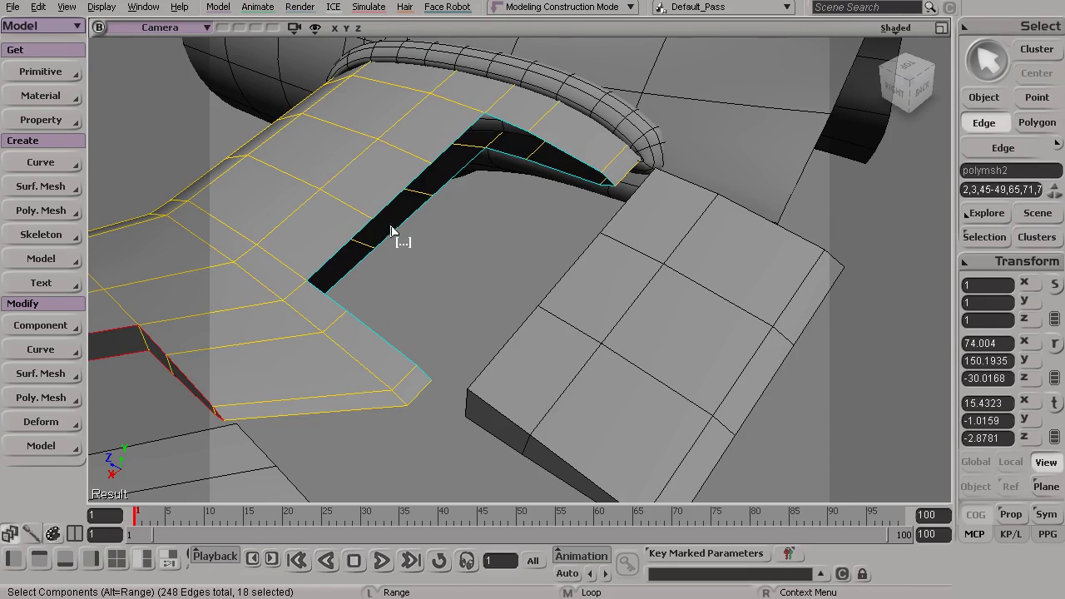
{"action": "middle_click", "coordinate": [398, 237]}
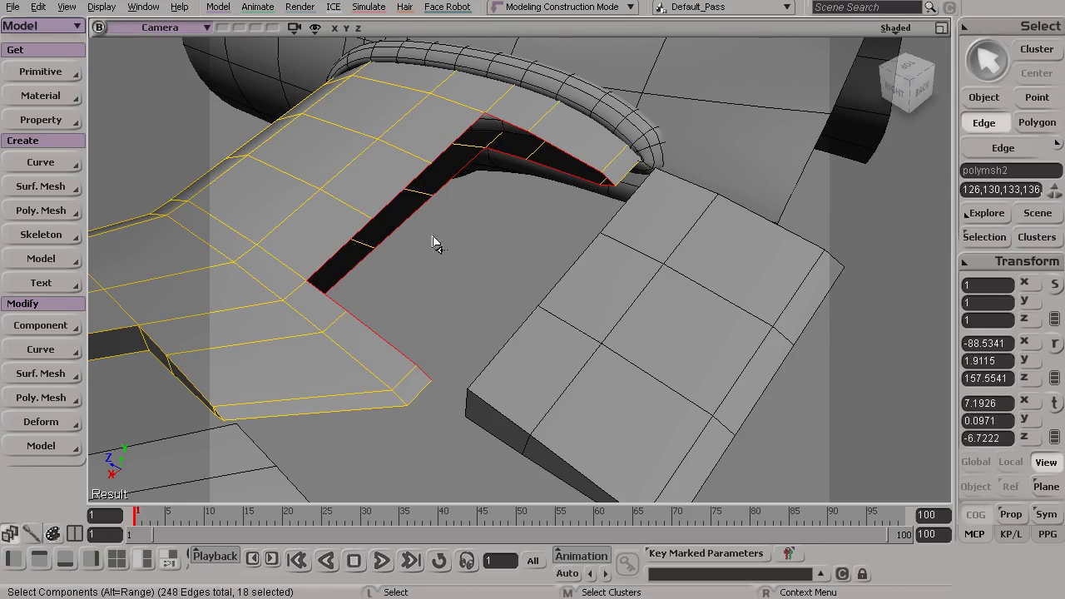
Step: Close the open sides of the wing's inner flap gap with Bridge Boundary Edges at a Distance of 1
{"action": "right_click", "coordinate": [424, 201]}
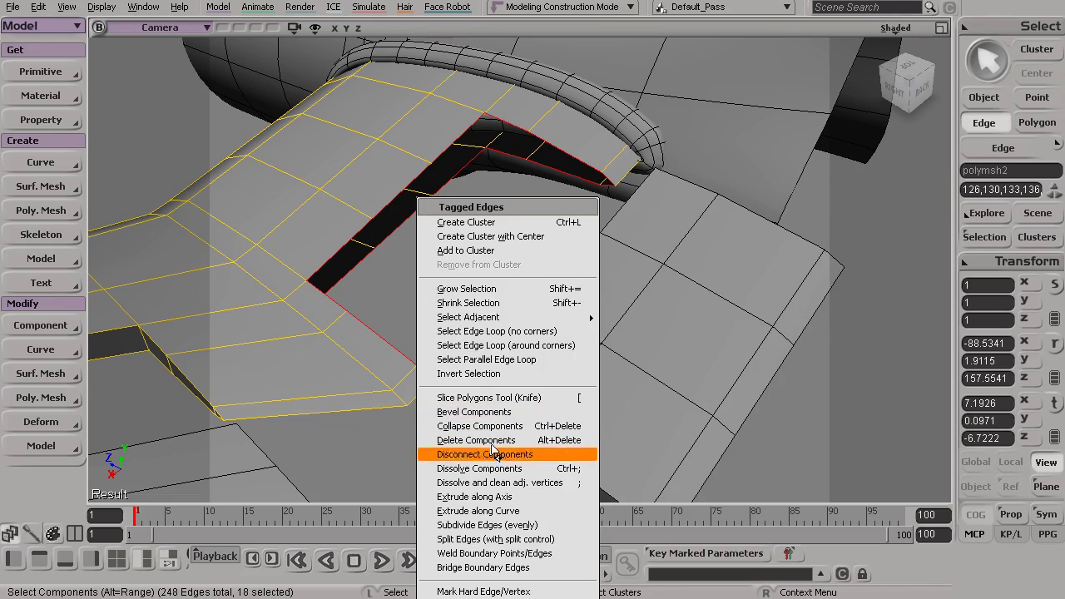
{"action": "left_click", "coordinate": [494, 553]}
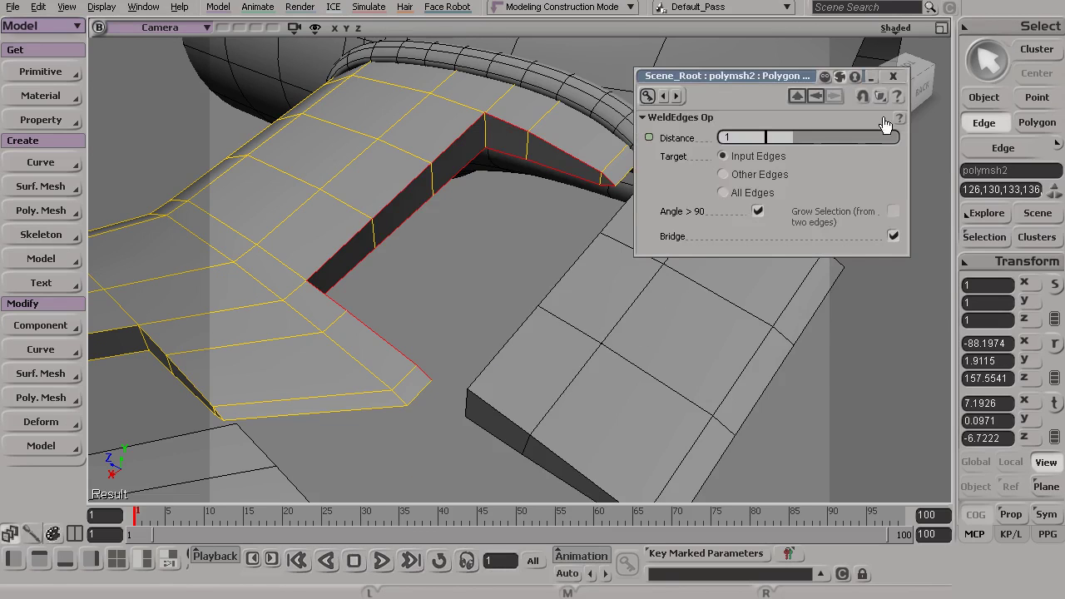
{"action": "left_click", "coordinate": [895, 77]}
{"action": "left_click_drag", "start_coordinate": [464, 240], "coordinate": [489, 262]}
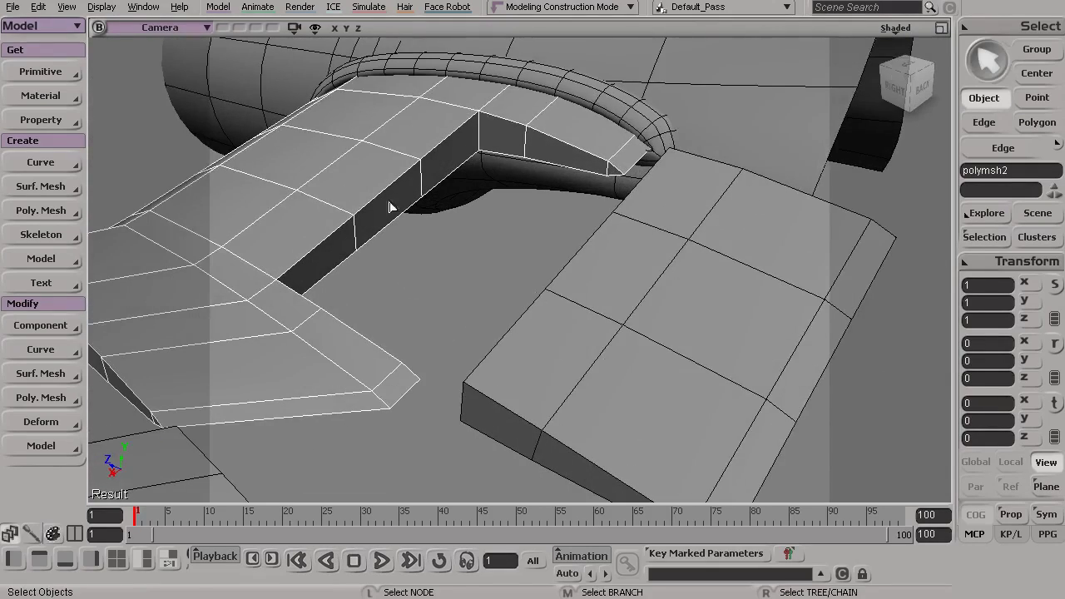
Step: Move the detached inner flap back into its gap in the wing by setting its Z translation to 0
{"action": "left_click", "coordinate": [653, 354]}
{"action": "key", "text": "s"}
{"action": "left_click_drag", "start_coordinate": [547, 297], "coordinate": [595, 349]}
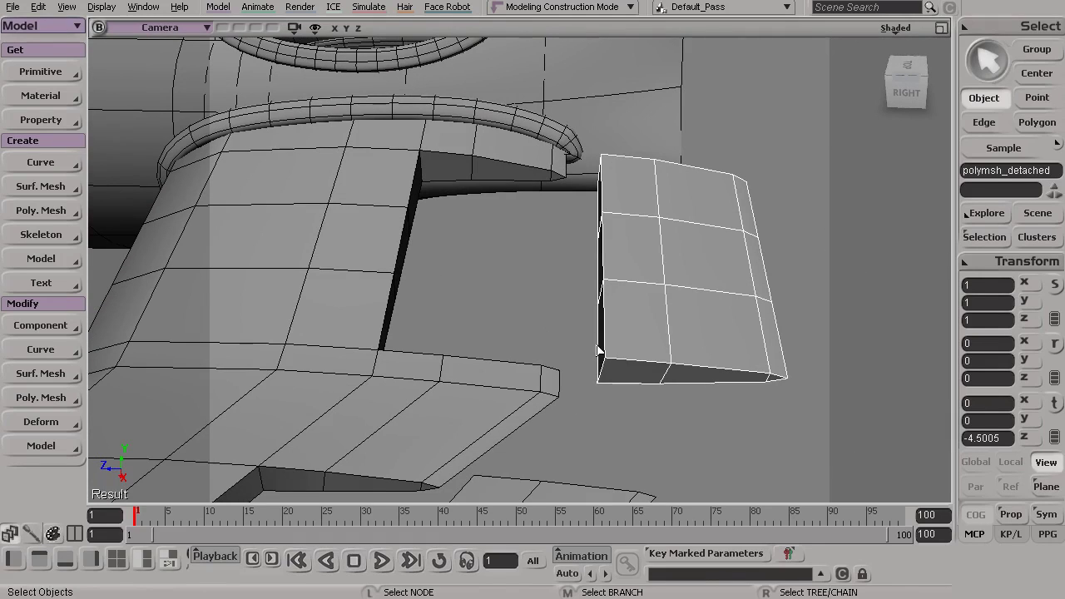
{"action": "key", "text": "v"}
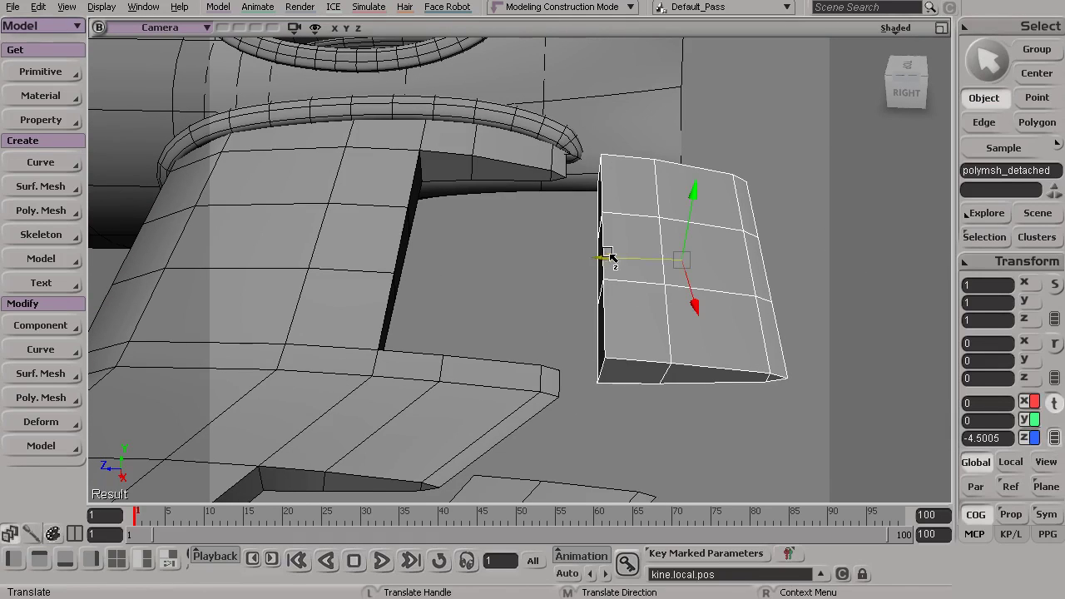
{"action": "left_click_drag", "start_coordinate": [606, 256], "coordinate": [410, 236]}
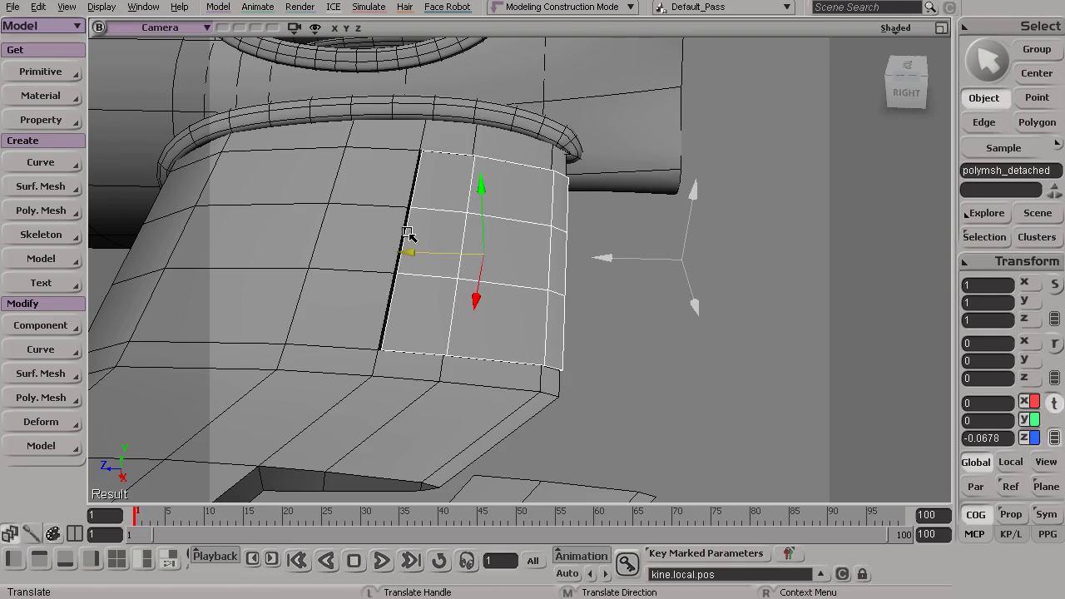
{"action": "left_click_drag", "start_coordinate": [405, 234], "coordinate": [412, 236]}
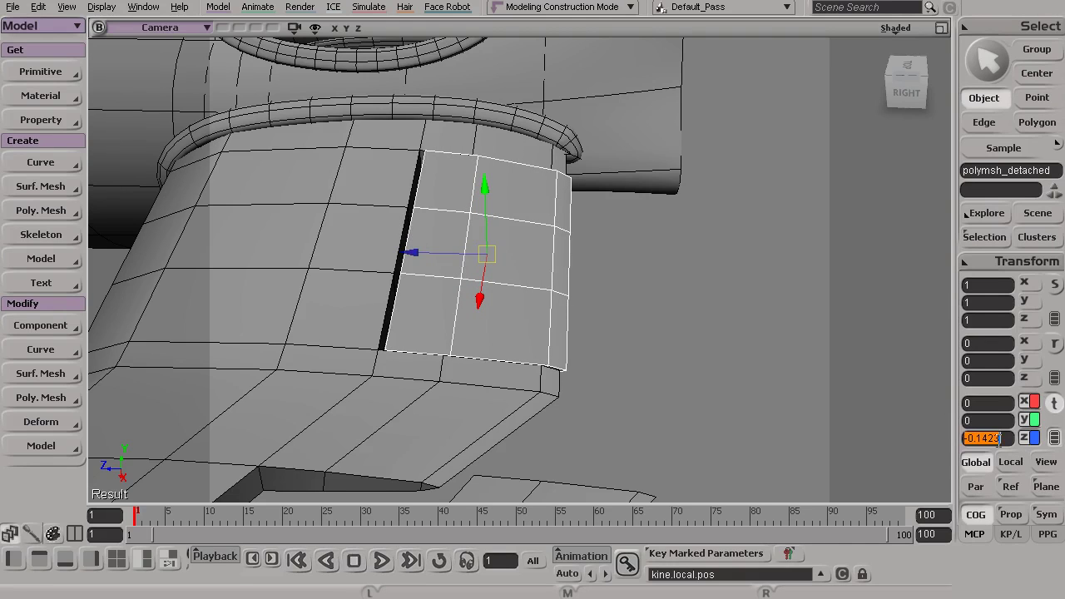
{"action": "type", "text": "0"}
{"action": "key", "text": "Return"}
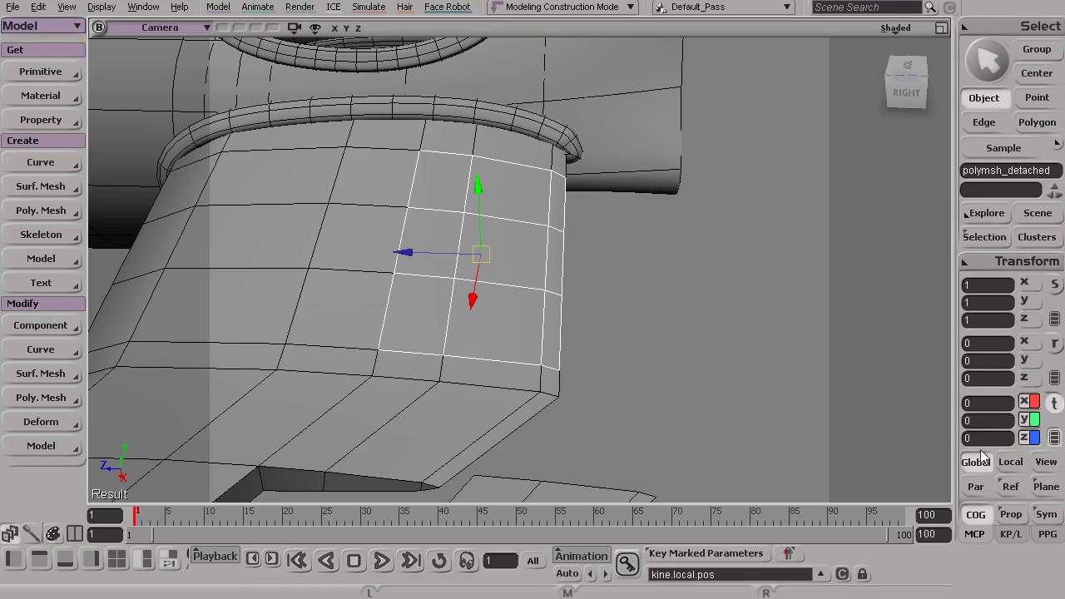
Step: Return the detached outer flap to its gap in the wing with a Z translation of 0
{"action": "left_click", "coordinate": [574, 491]}
{"action": "key", "text": "s"}
{"action": "left_click_drag", "start_coordinate": [574, 492], "coordinate": [593, 293]}
{"action": "key", "text": "v"}
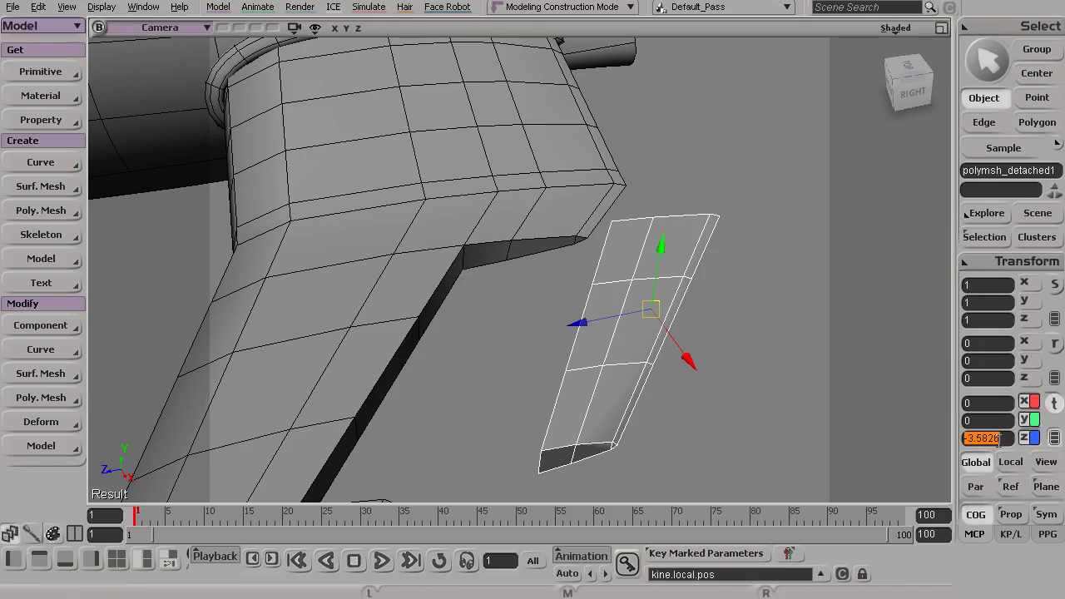
{"action": "key", "text": "Return"}
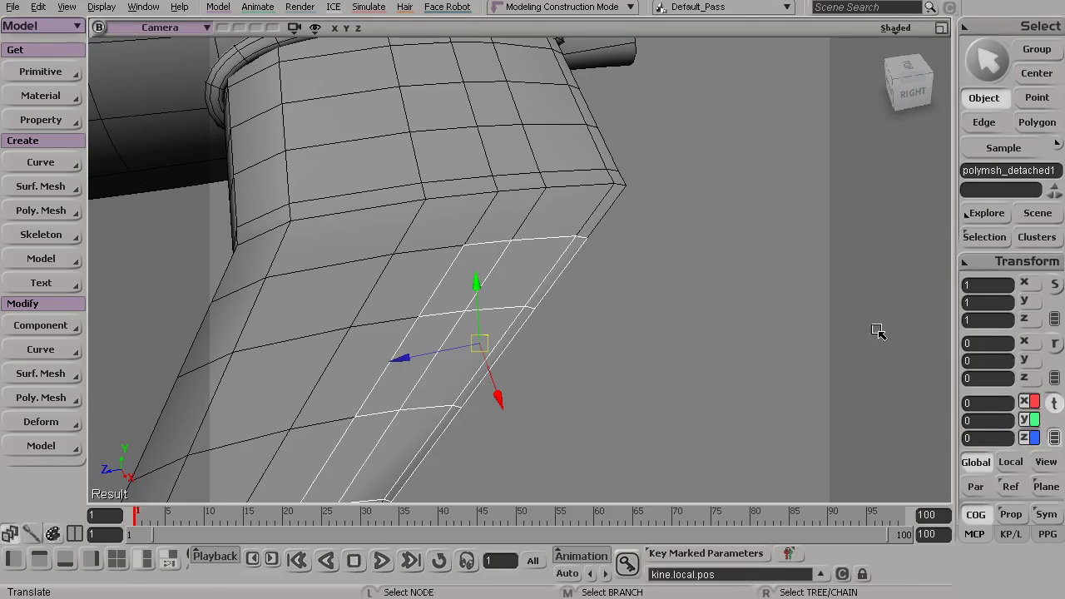
Step: Select the inner and outer flaps in turn and examine how they fit into the wing's trailing edge
{"action": "left_click", "coordinate": [634, 380]}
{"action": "key", "text": "s"}
{"action": "left_click_drag", "start_coordinate": [635, 380], "coordinate": [571, 290]}
{"action": "left_click", "coordinate": [591, 239]}
{"action": "key", "text": "v"}
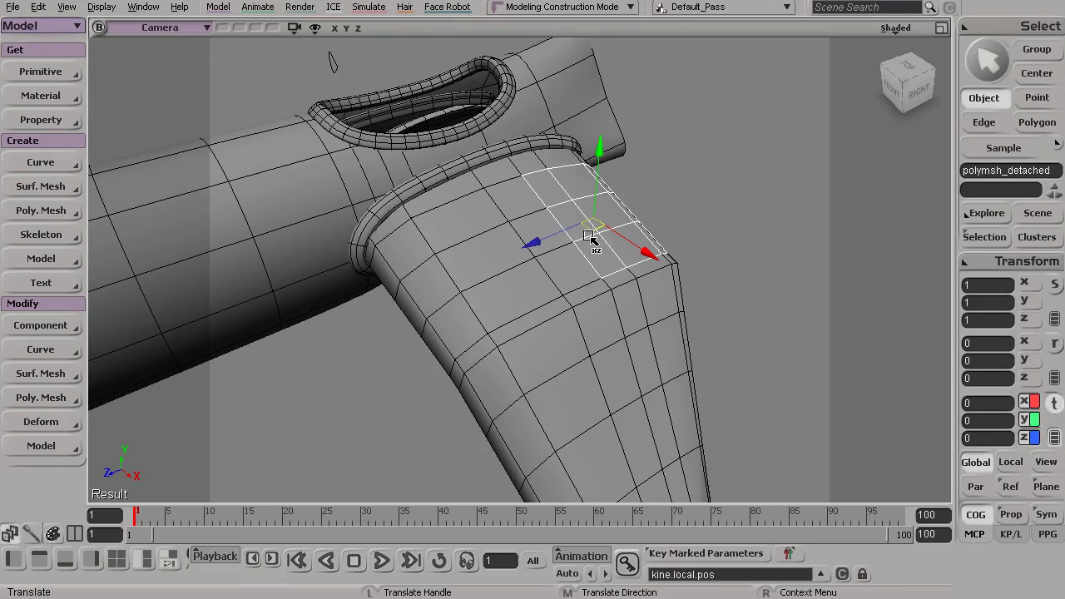
{"action": "key", "text": "s"}
{"action": "left_click_drag", "start_coordinate": [565, 302], "coordinate": [607, 317]}
{"action": "key", "text": "space"}
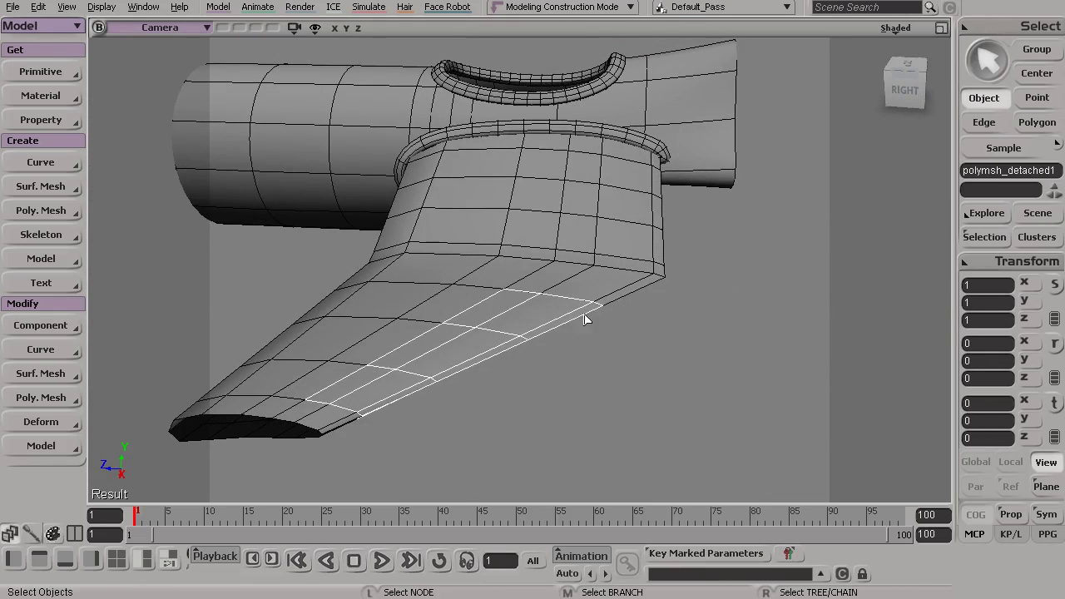
{"action": "left_click", "coordinate": [634, 204]}
{"action": "left_click", "coordinate": [513, 347]}
{"action": "left_click", "coordinate": [642, 216]}
Step: Turn off Wireframe On Shaded in the camera view so that the model displays as plain shaded surfaces
{"action": "left_click", "coordinate": [895, 28]}
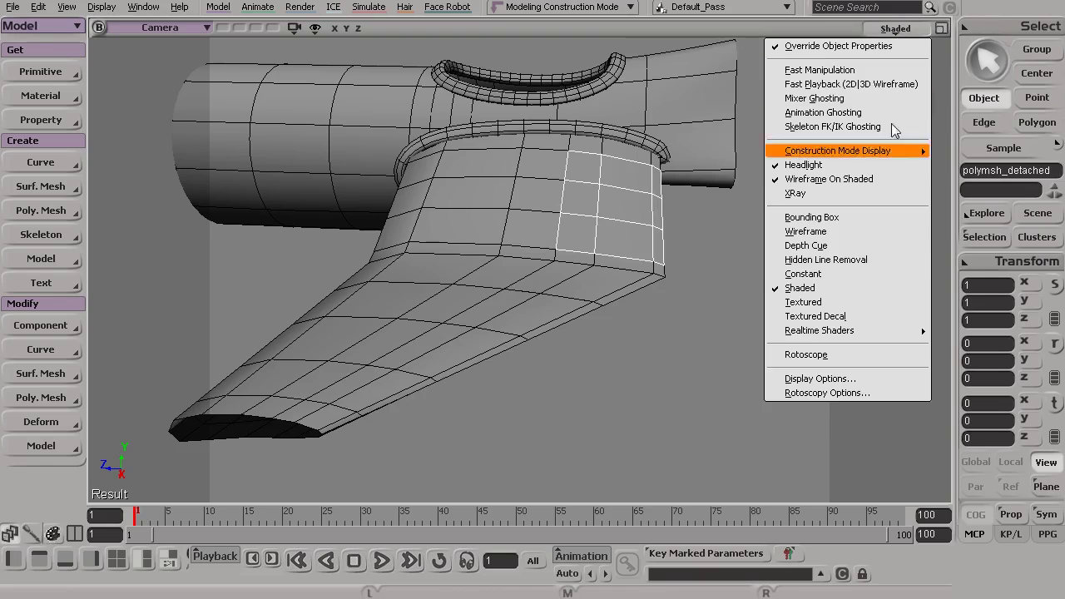
{"action": "left_click", "coordinate": [823, 182]}
{"action": "left_click", "coordinate": [656, 386]}
{"action": "key", "text": "s"}
{"action": "left_click_drag", "start_coordinate": [656, 386], "coordinate": [640, 324]}
Step: Examine the shaded wing, its flap seams and open tip from several angles, selecting the inner flap and the wing mesh
{"action": "left_click", "coordinate": [591, 186]}
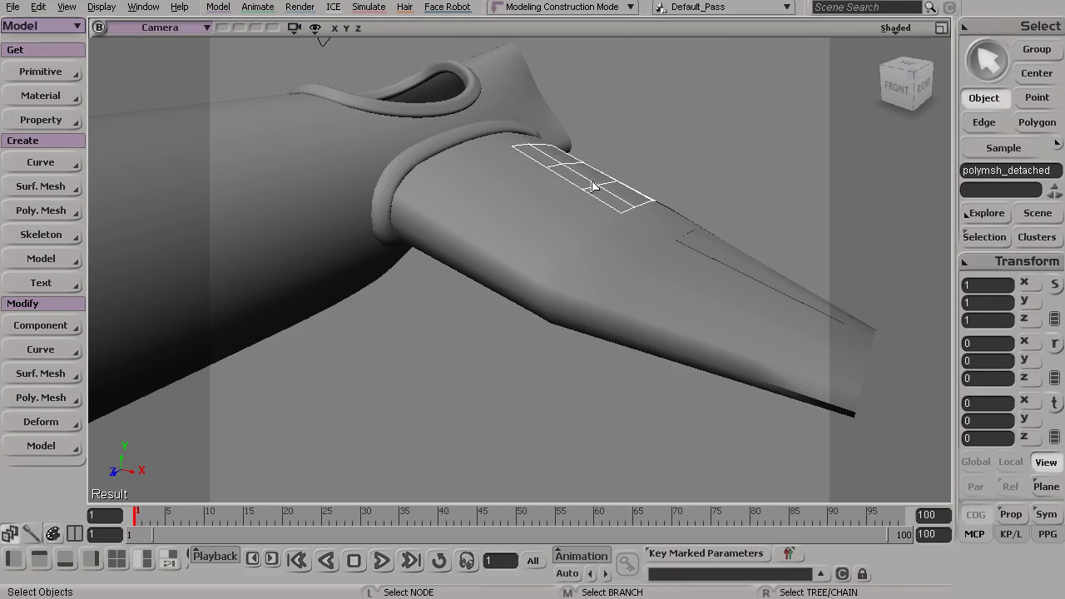
{"action": "left_click", "coordinate": [677, 168]}
{"action": "key", "text": "s"}
{"action": "left_click_drag", "start_coordinate": [677, 168], "coordinate": [693, 274]}
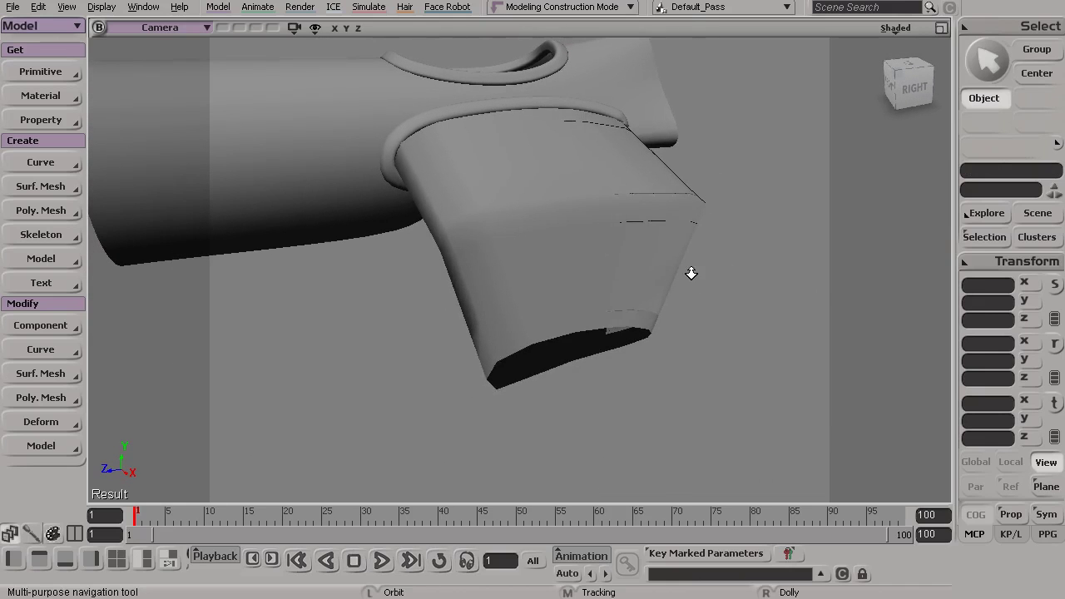
{"action": "left_click", "coordinate": [544, 314]}
{"action": "key", "text": "s"}
{"action": "left_click_drag", "start_coordinate": [544, 316], "coordinate": [574, 333]}
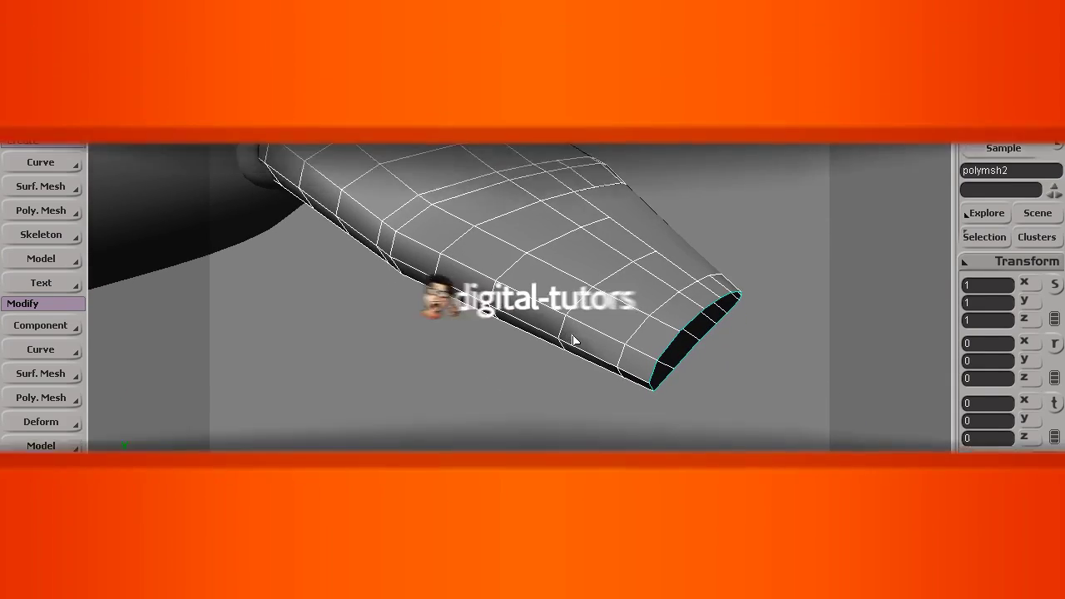